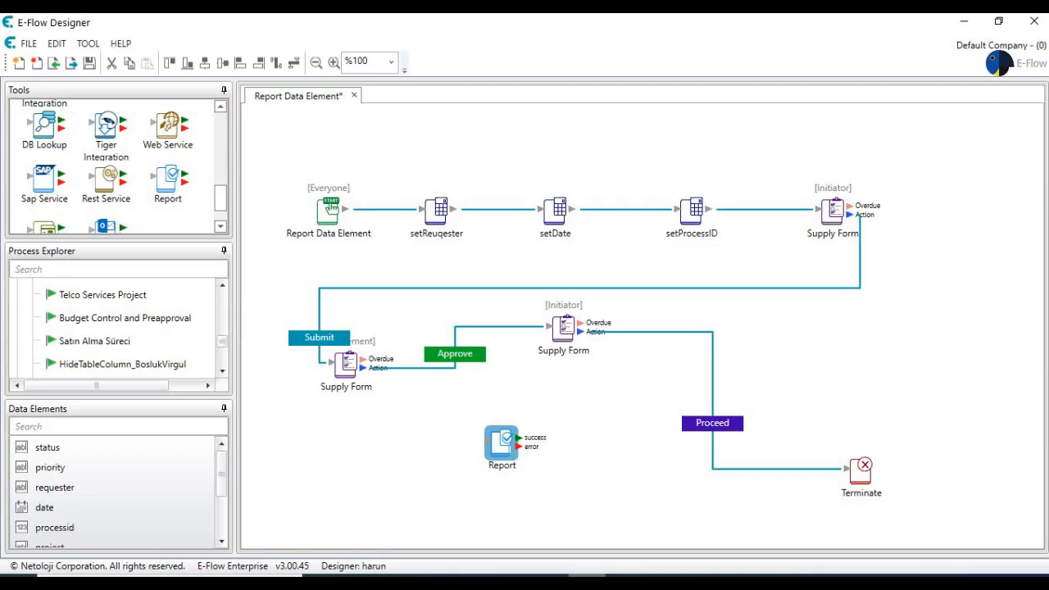
- Move the Report node left and shift the two lower Supply Form nodes lower on the canvas
drag(501, 439, 467, 432)
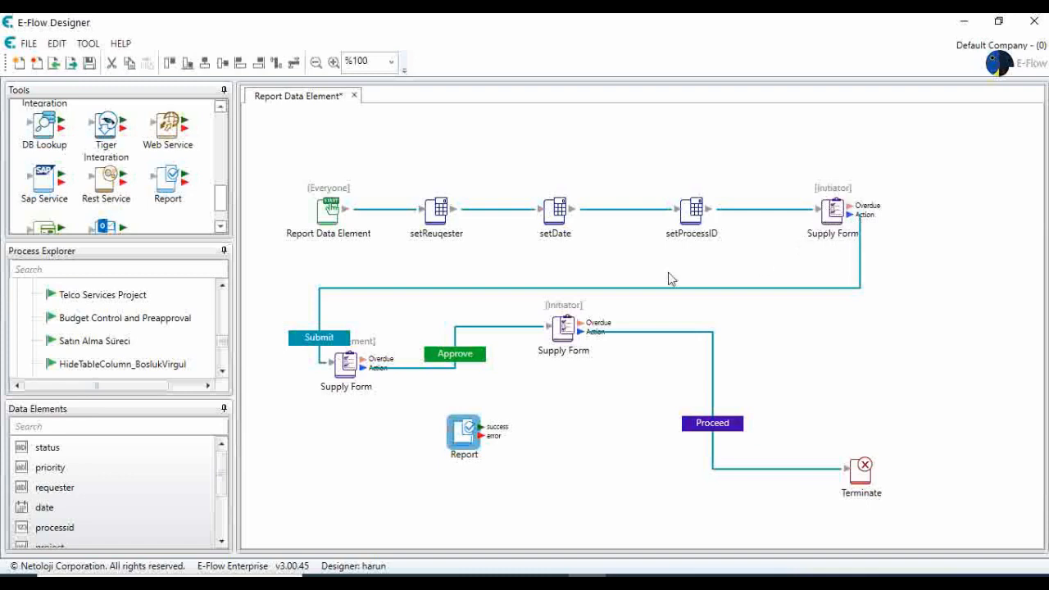
drag(347, 360, 332, 399)
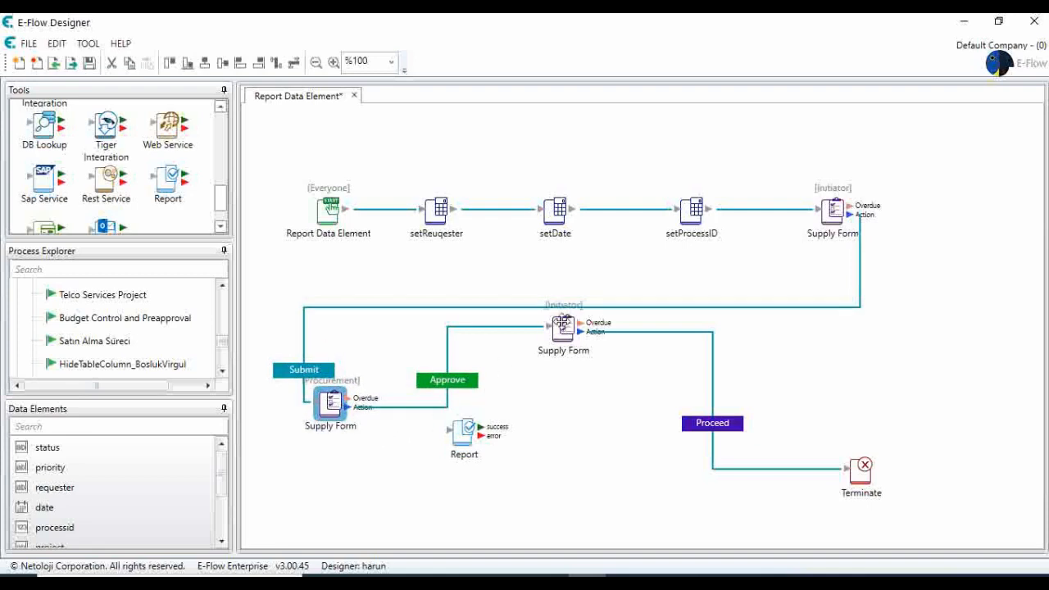
drag(566, 321, 567, 336)
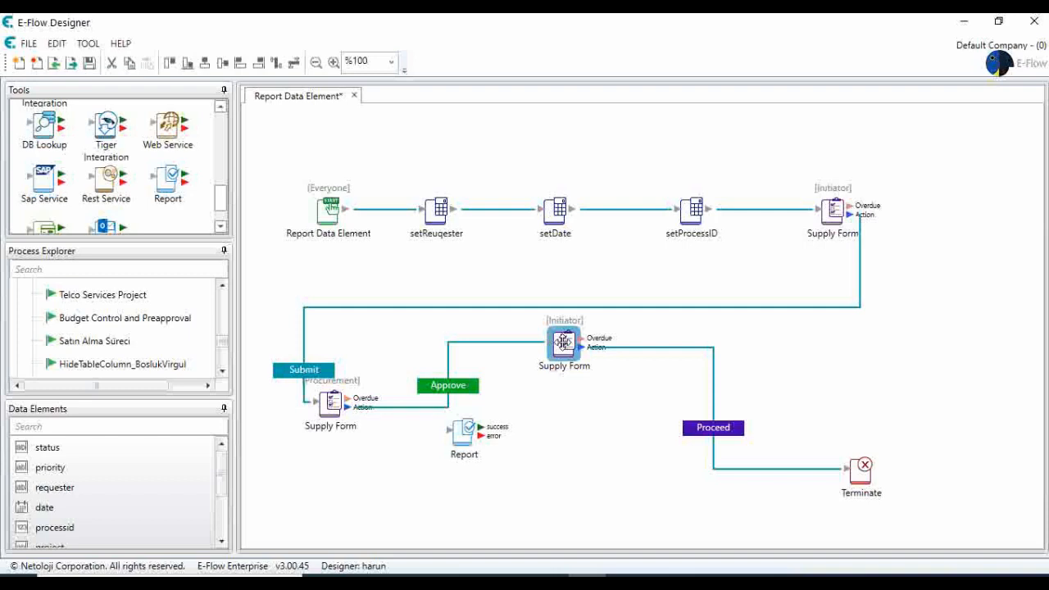
- Bring up the portal's Reports list showing the Sales Report, CLA REPORT and Processes cards
click(509, 565)
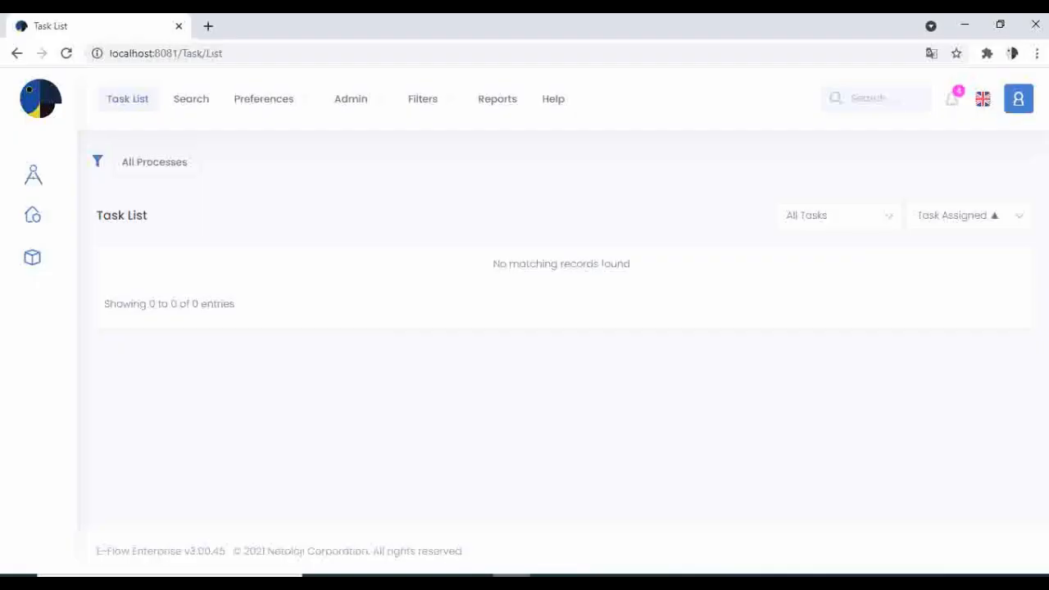
click(498, 103)
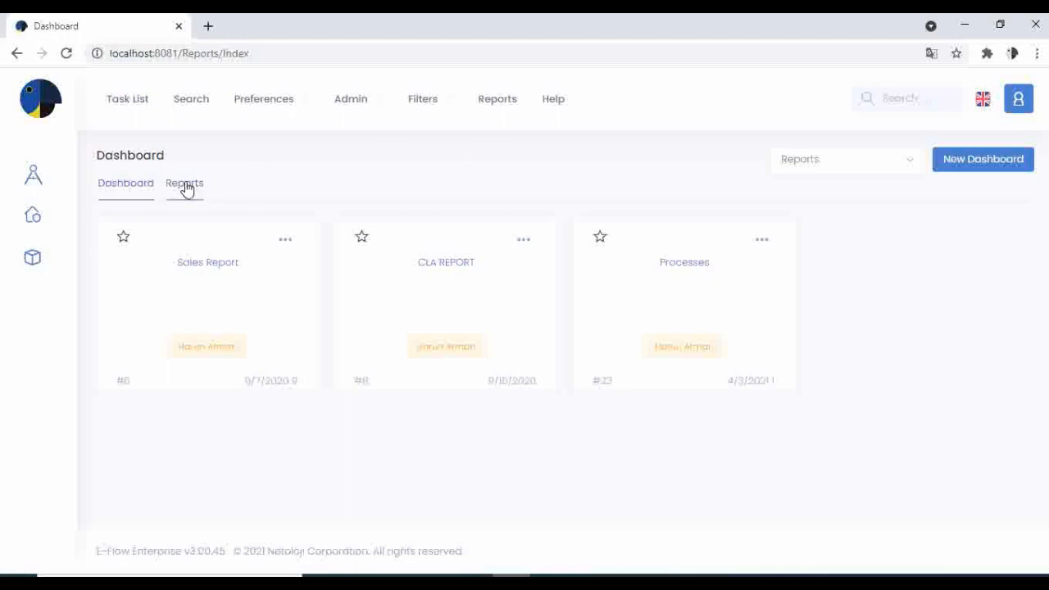
click(185, 187)
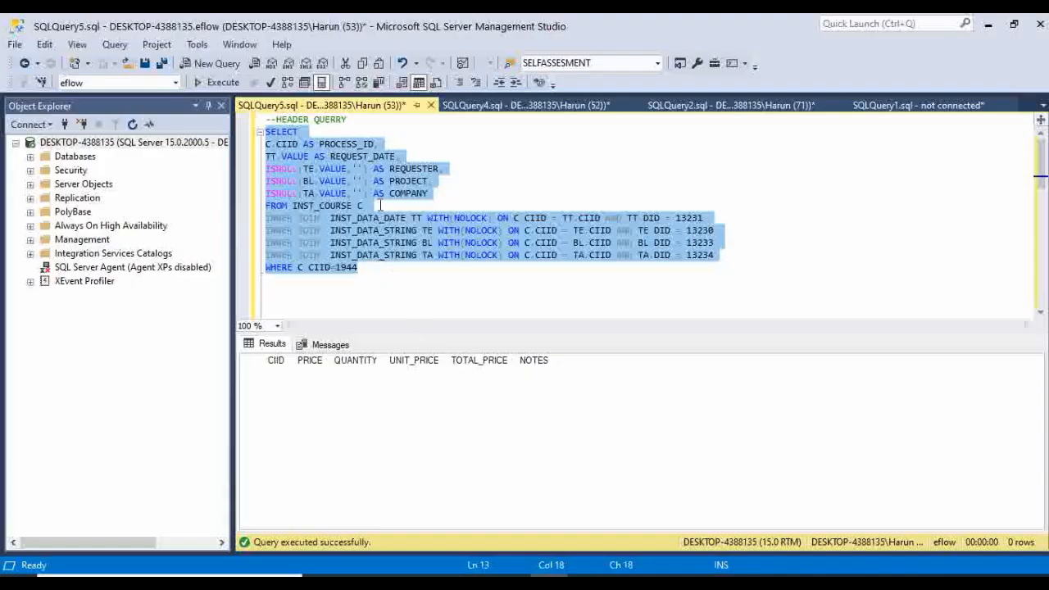
- Execute the header query, then the row query, in SQL Server Management Studio
click(298, 144)
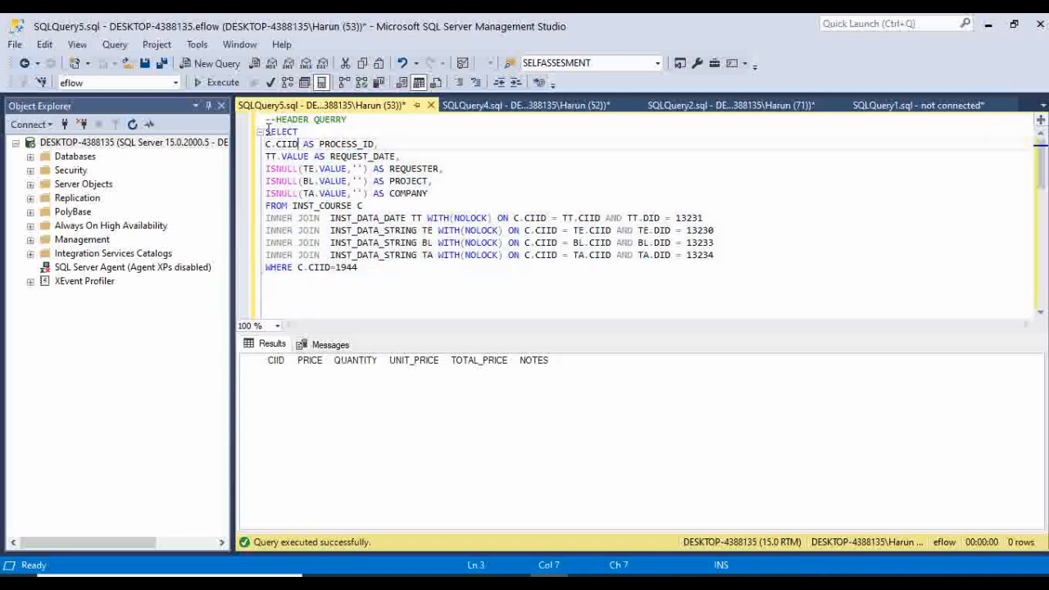
drag(265, 131, 368, 263)
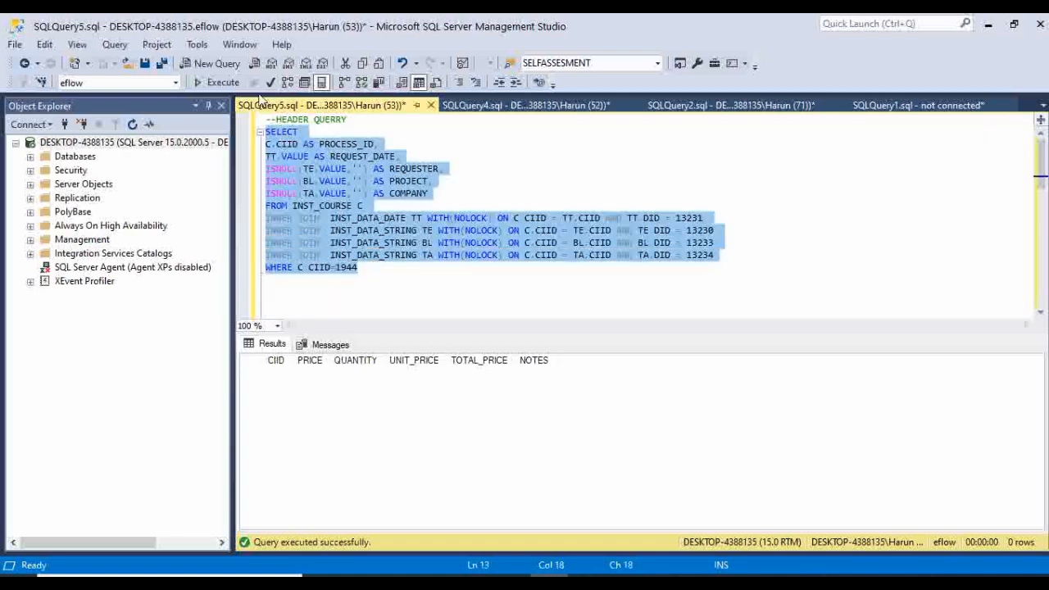
click(219, 82)
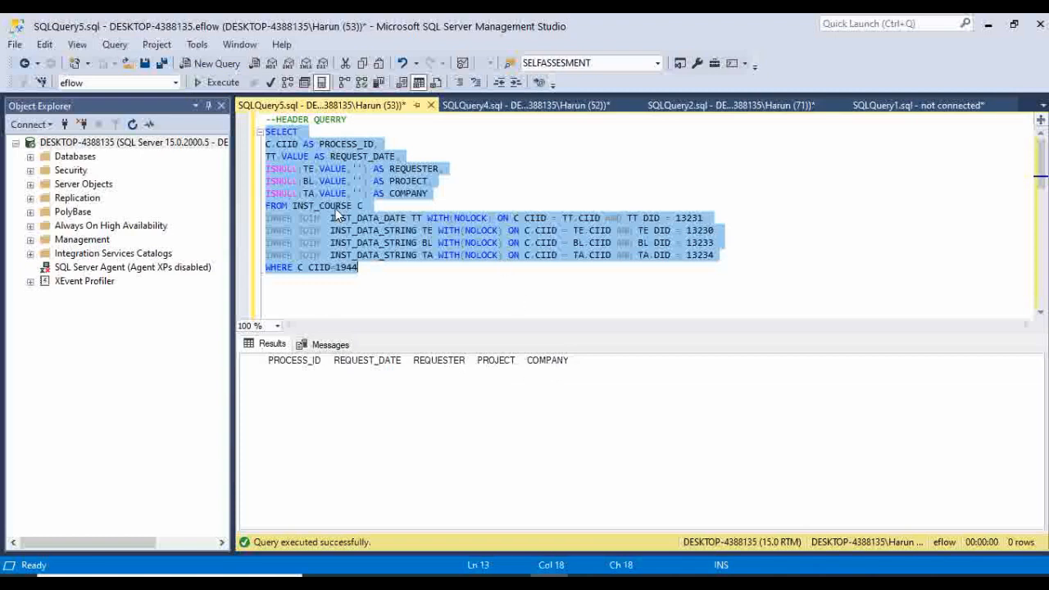
scroll(336, 213, down, 3)
scroll(336, 209, down, 1)
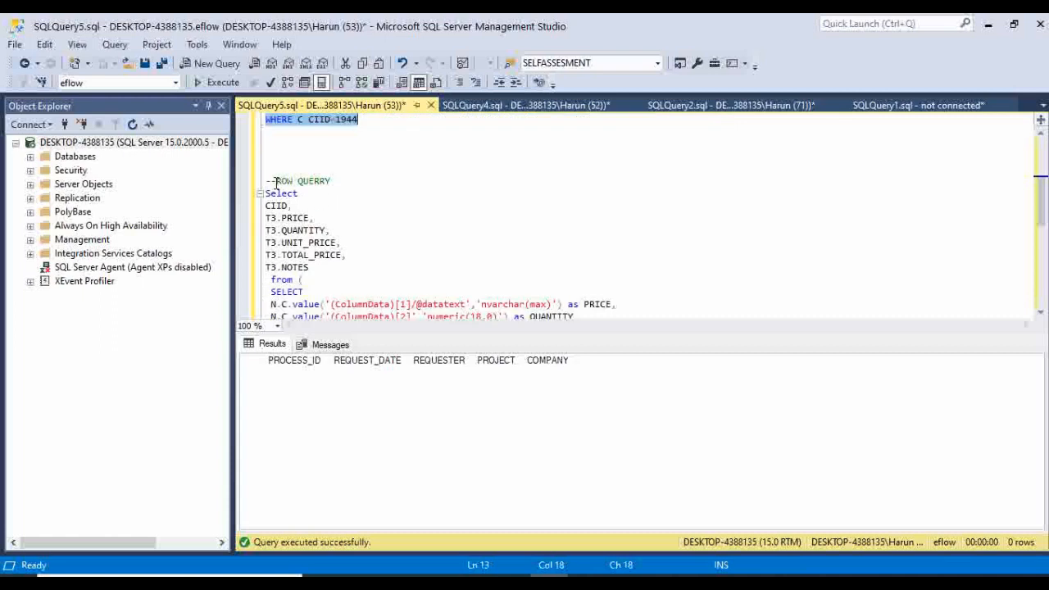
drag(265, 194, 391, 251)
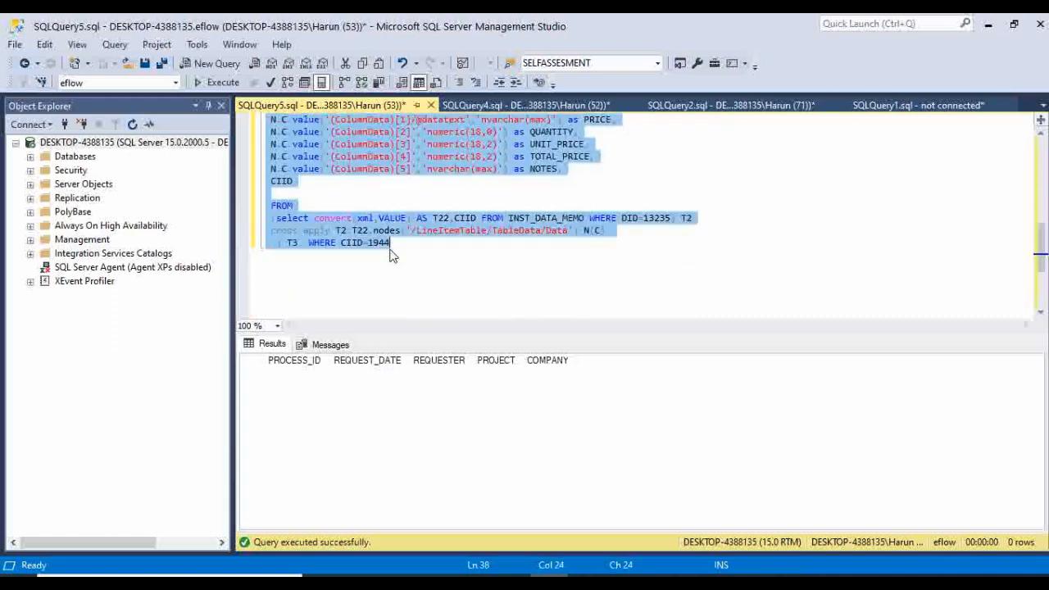
click(215, 82)
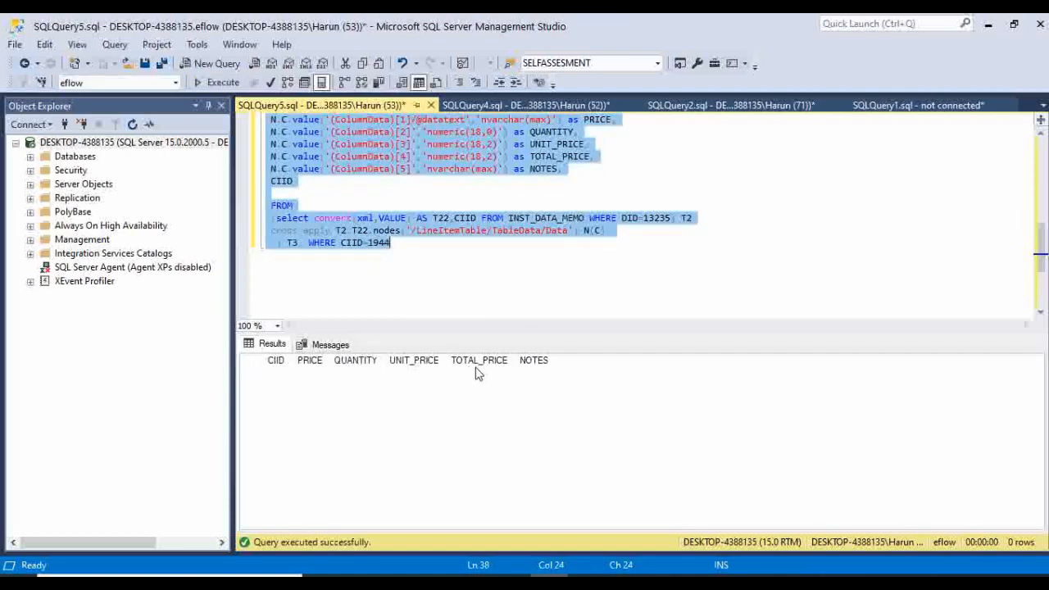
- Copy the whole header query and return to the web portal
scroll(436, 253, up, 8)
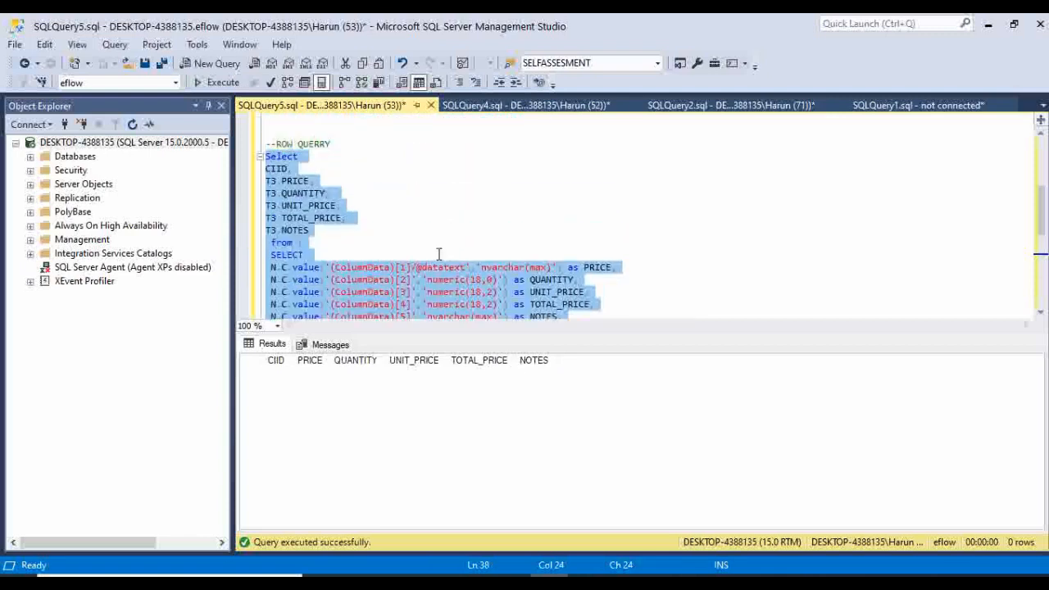
scroll(437, 253, up, 1)
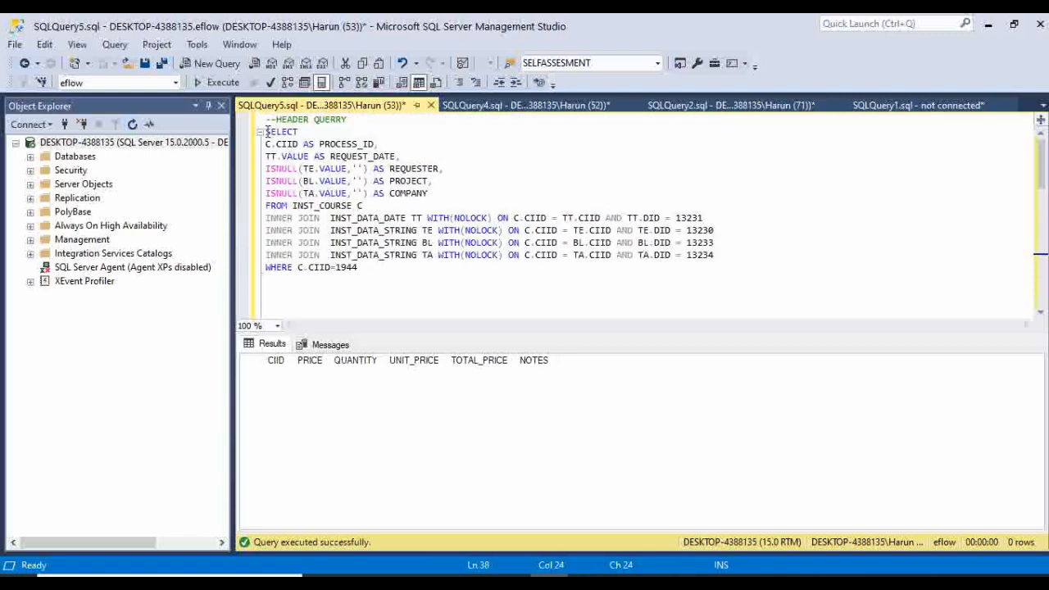
drag(266, 131, 370, 269)
right_click(354, 235)
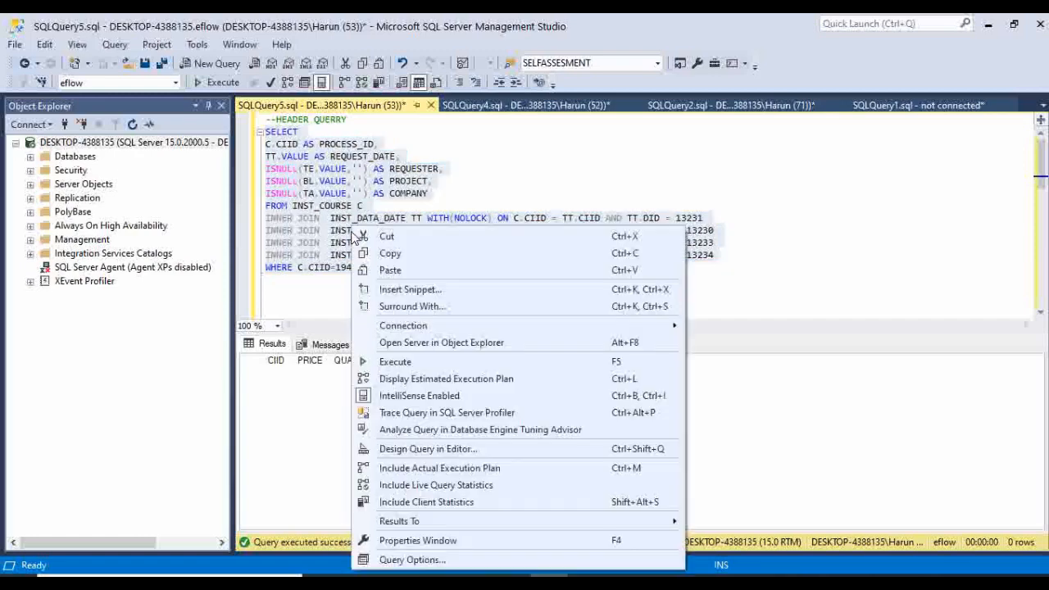
click(390, 253)
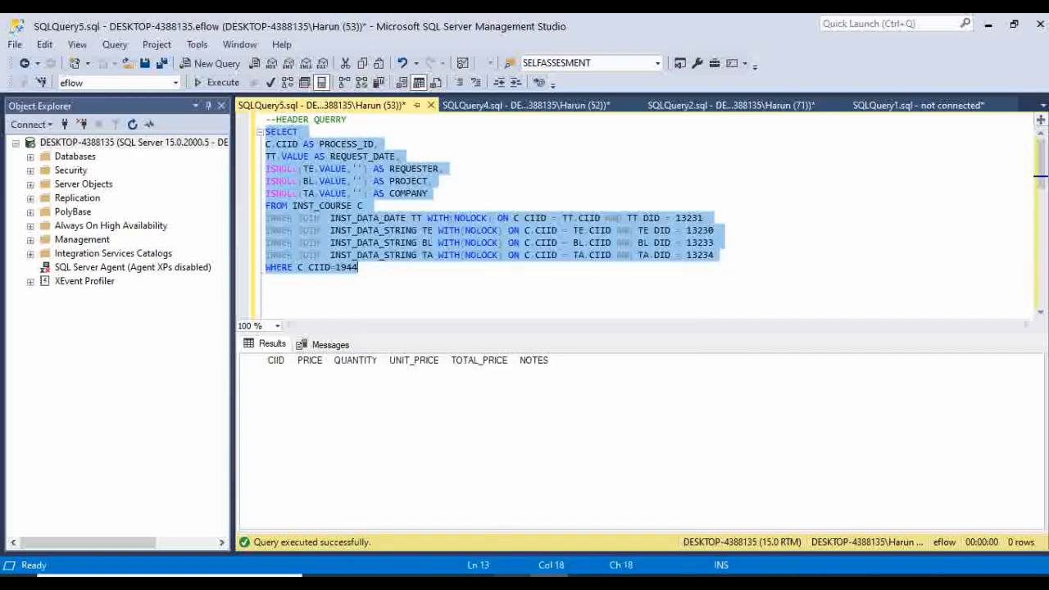
click(511, 578)
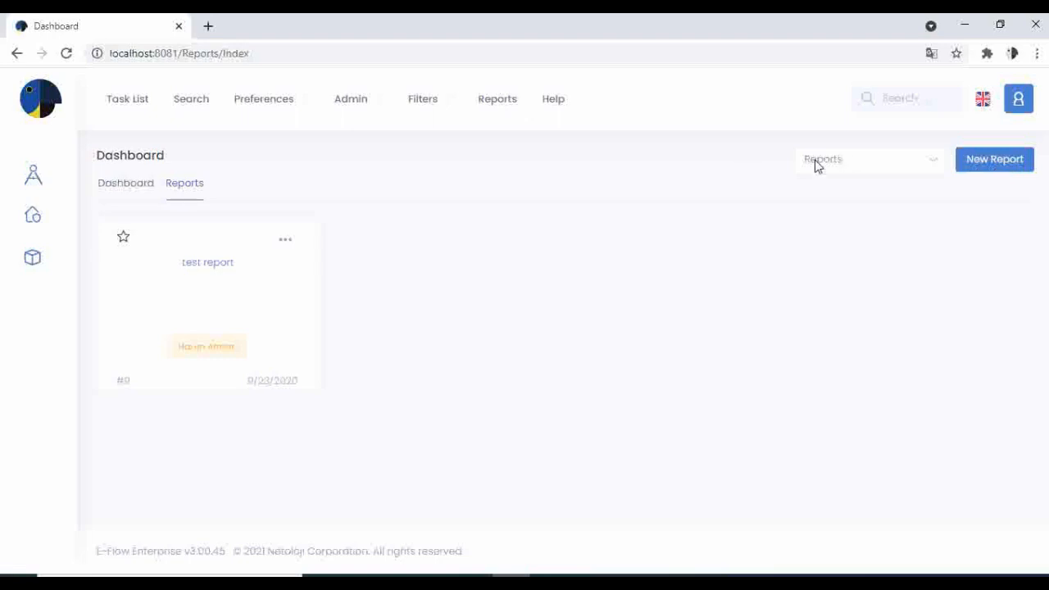
- Create report REQUEST FORM from the name suggestions, pasting the header query as its Custom Query
click(999, 161)
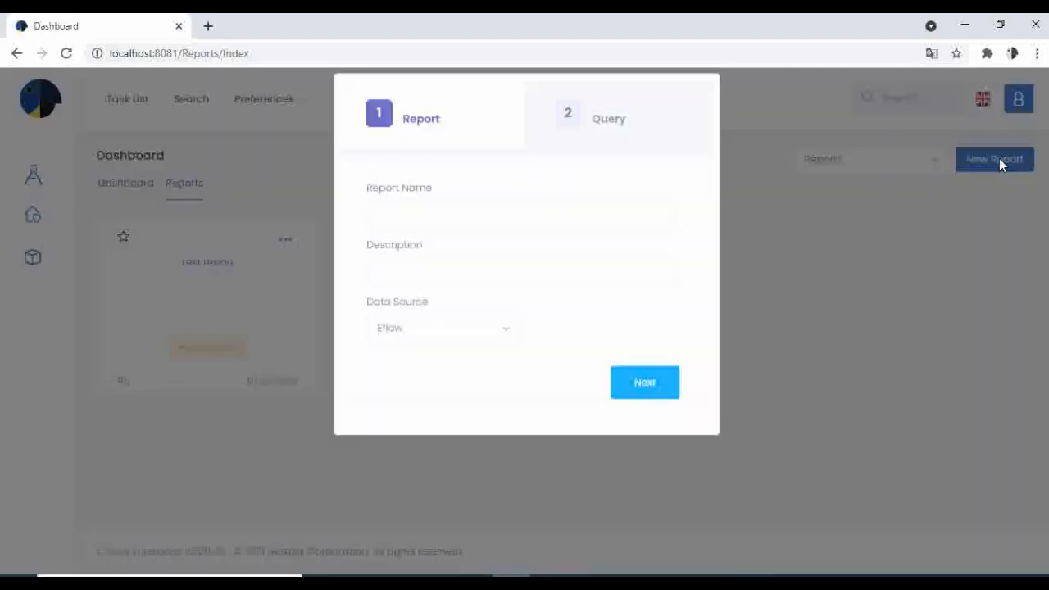
click(480, 223)
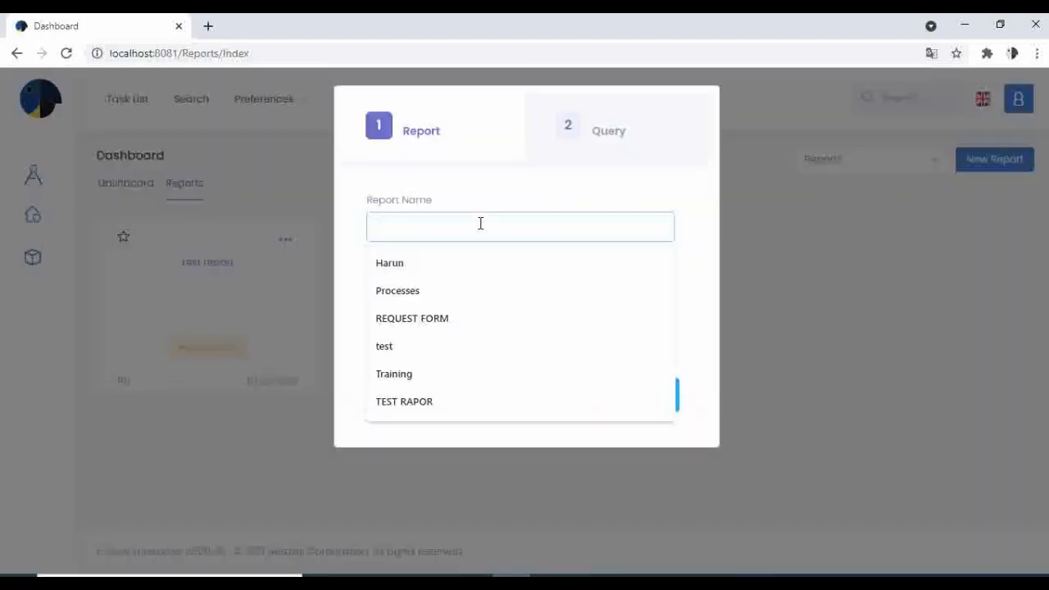
text(te)
key(BackSpace)
key(BackSpace)
text(re)
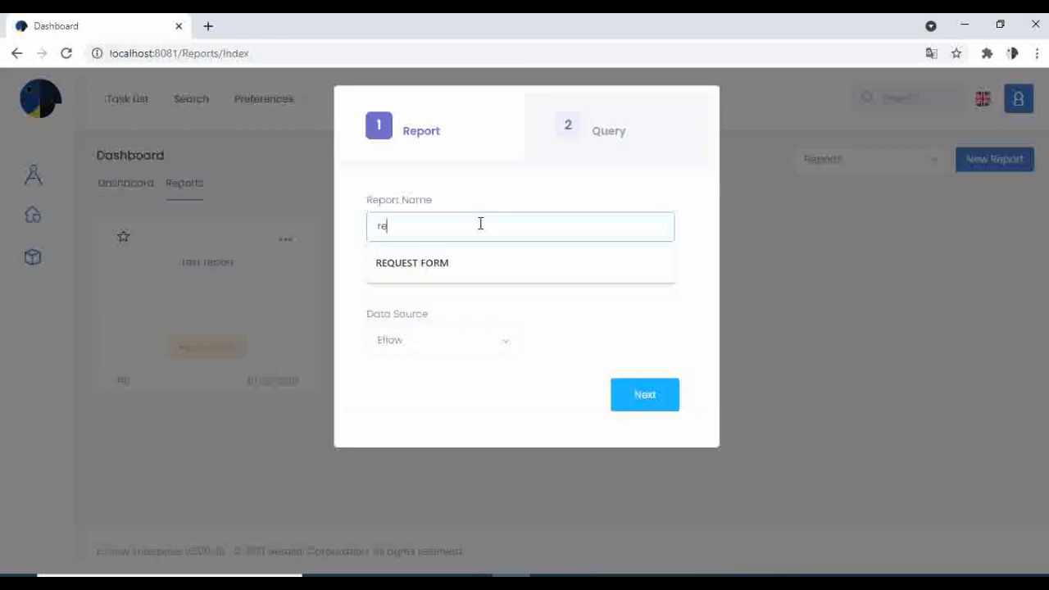
click(470, 264)
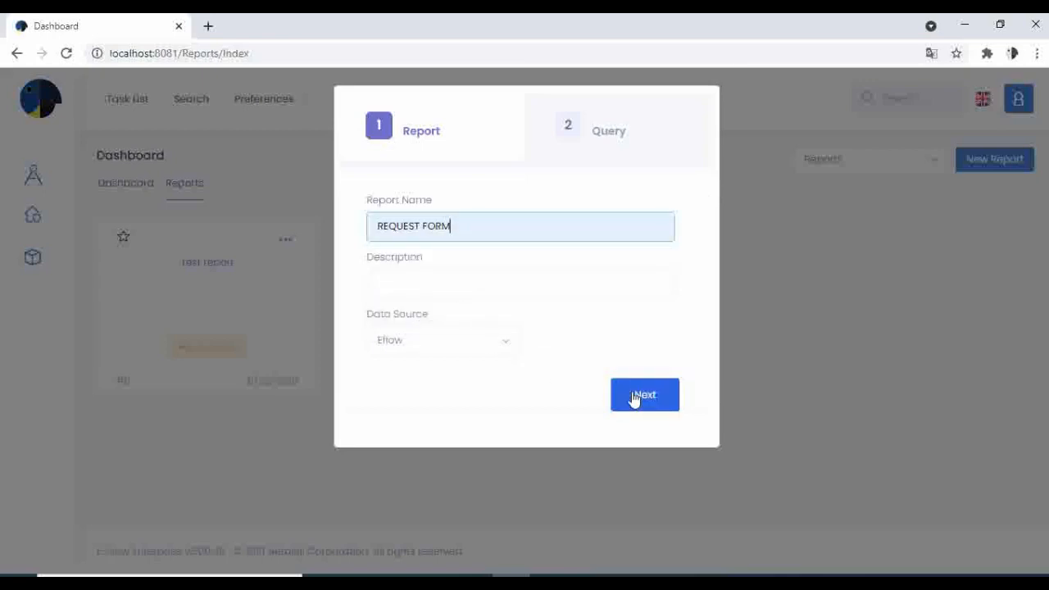
click(635, 397)
click(430, 248)
right_click(430, 250)
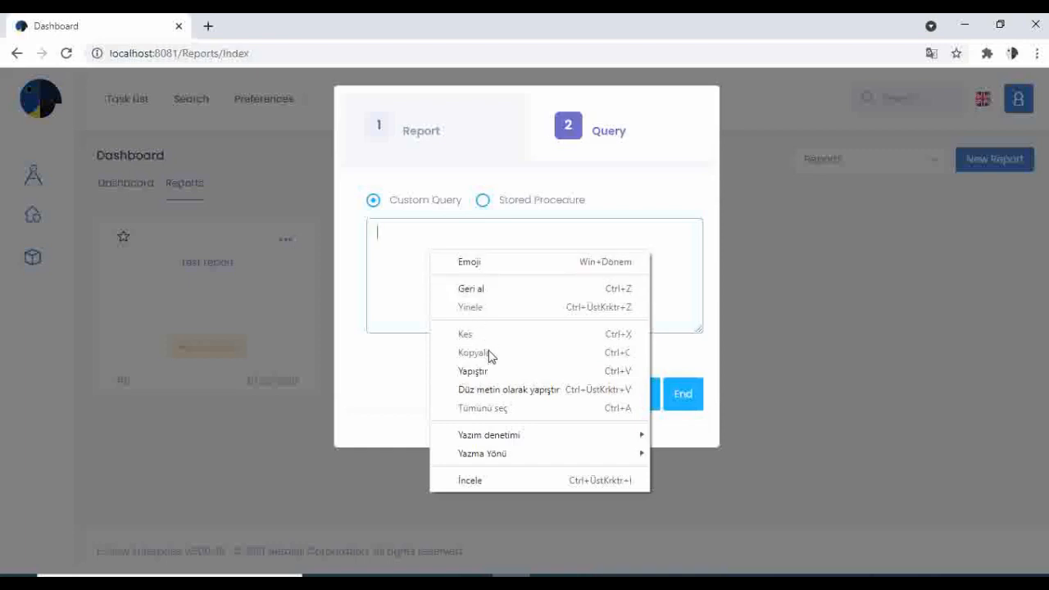
click(489, 371)
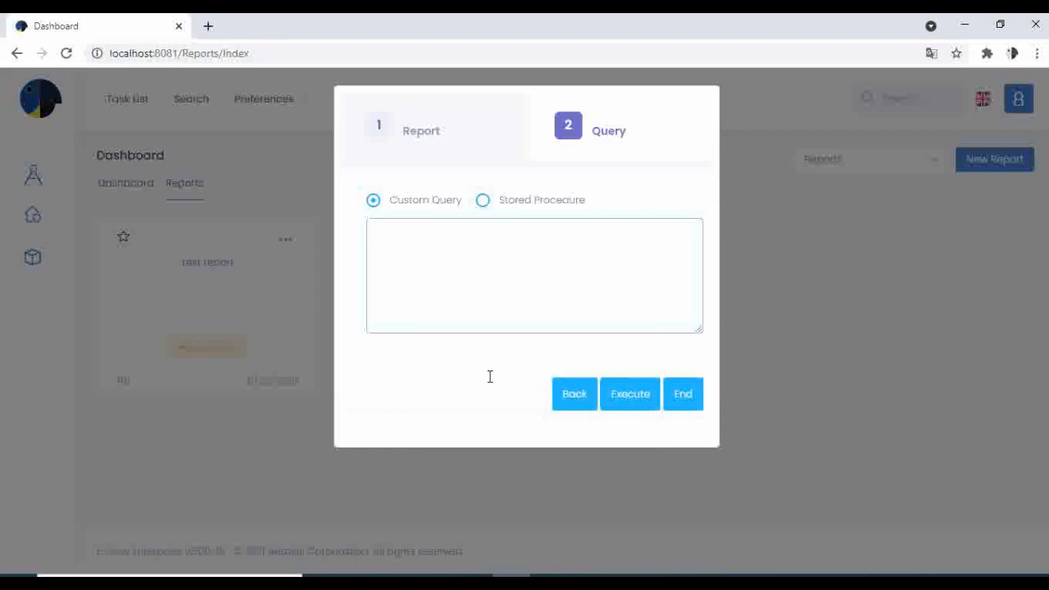
click(676, 394)
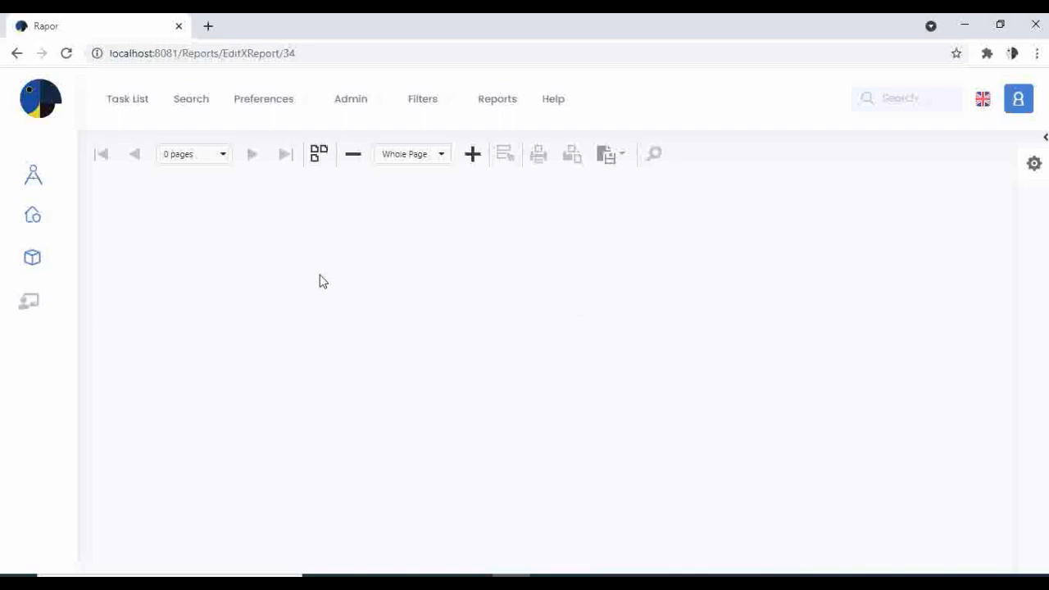
- In the report designer's Field List, expand DataSource1 and launch the SQL Data Source Wizard
click(30, 303)
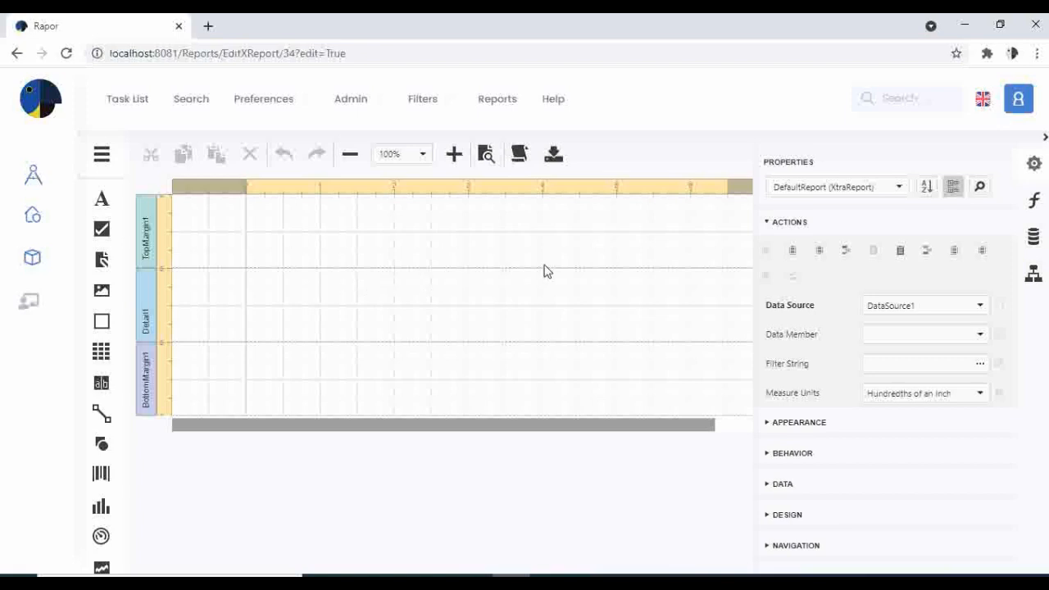
click(1032, 239)
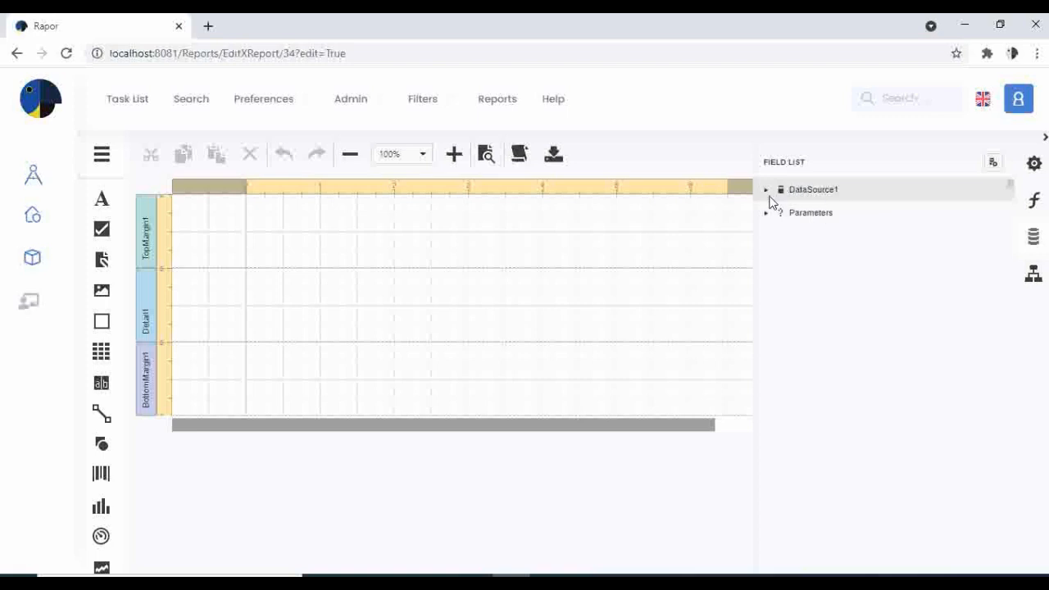
click(766, 191)
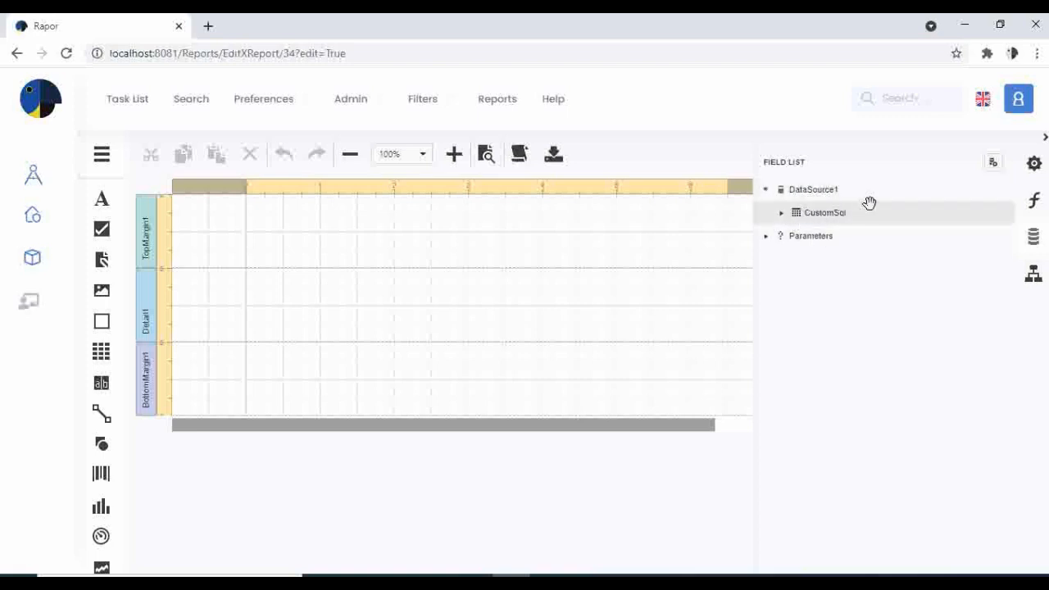
click(970, 192)
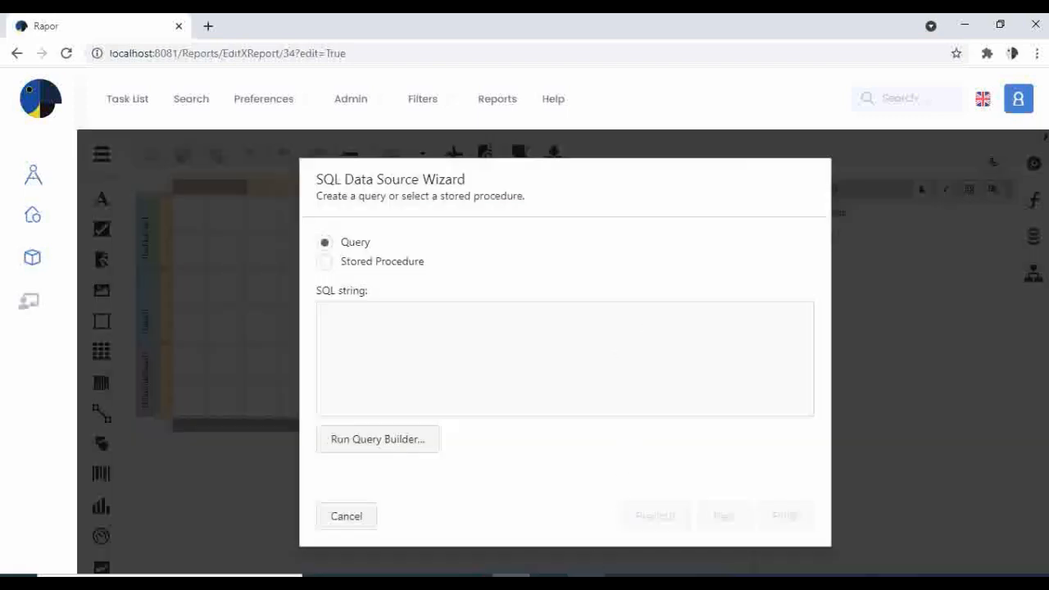
- Select the row query through CIID=1944 in the SQL editor for copying
key(alt+Tab)
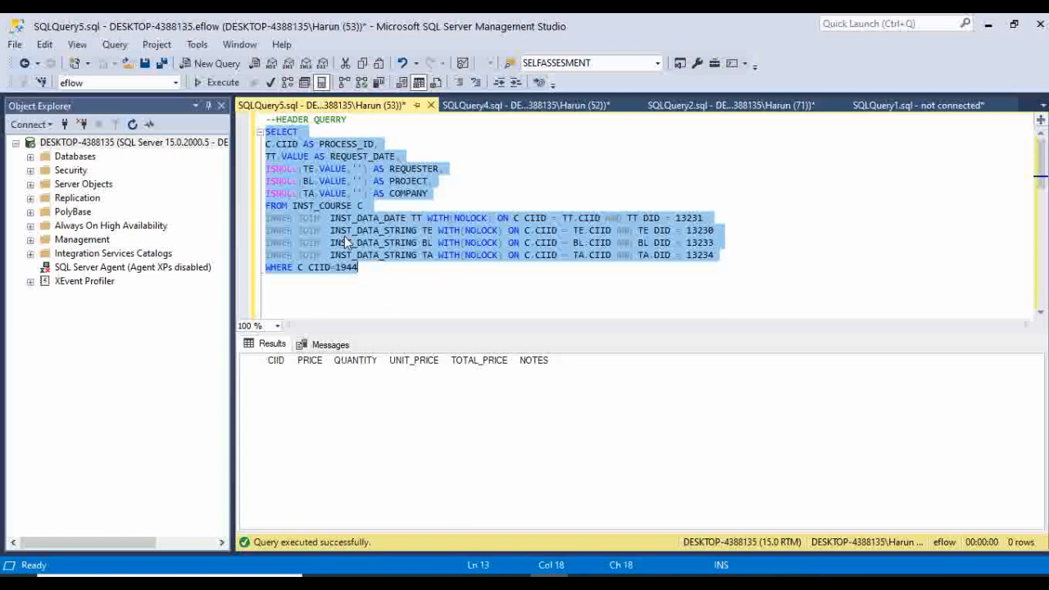
scroll(344, 236, down, 4)
click(271, 194)
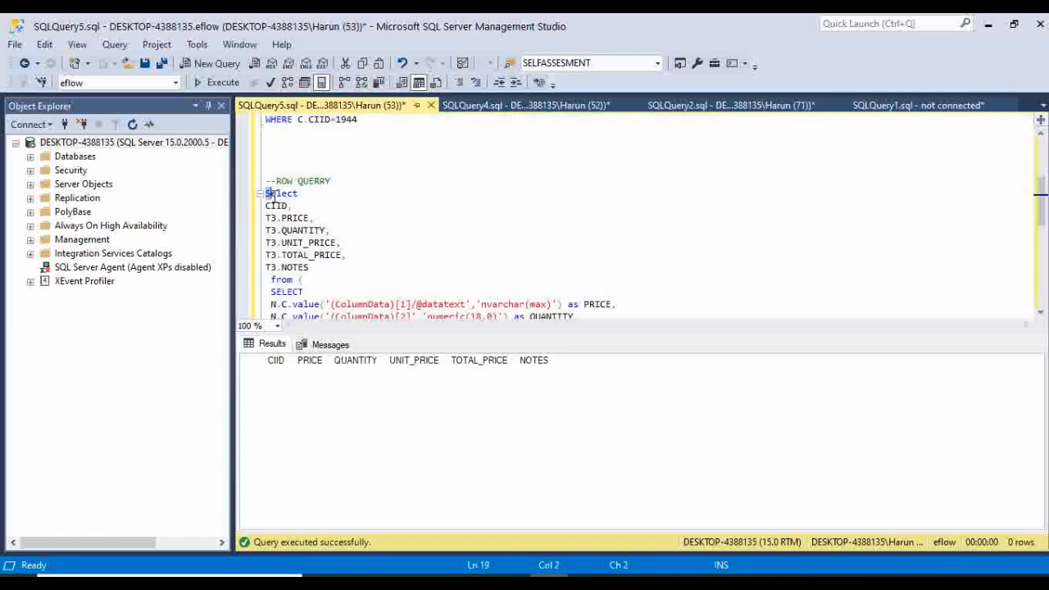
drag(275, 199, 397, 284)
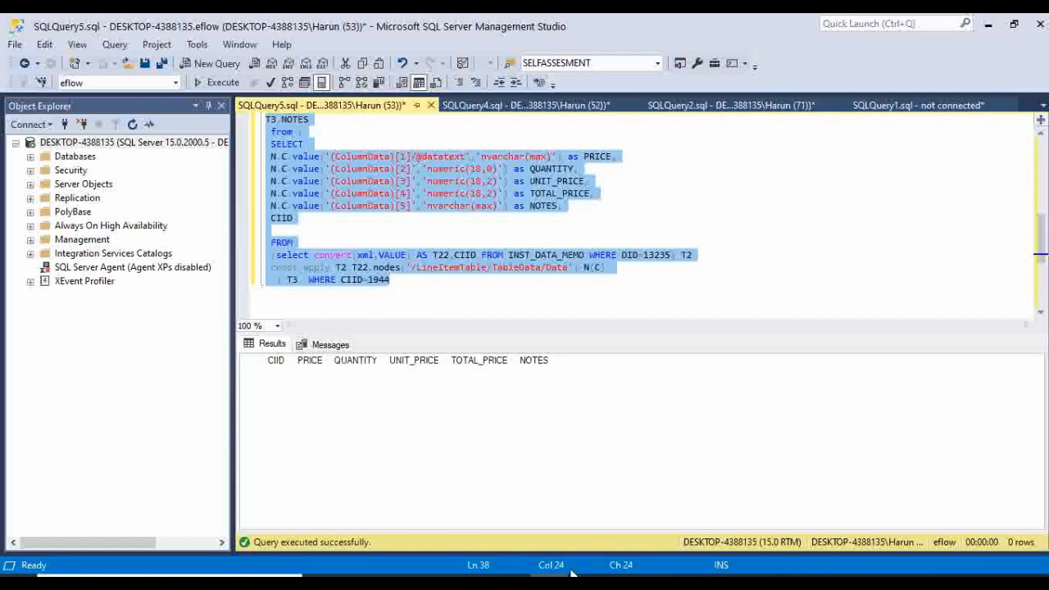
- Paste the row query into the wizard to create CustomSqlQuery, then add a new report parameter
click(511, 580)
click(440, 332)
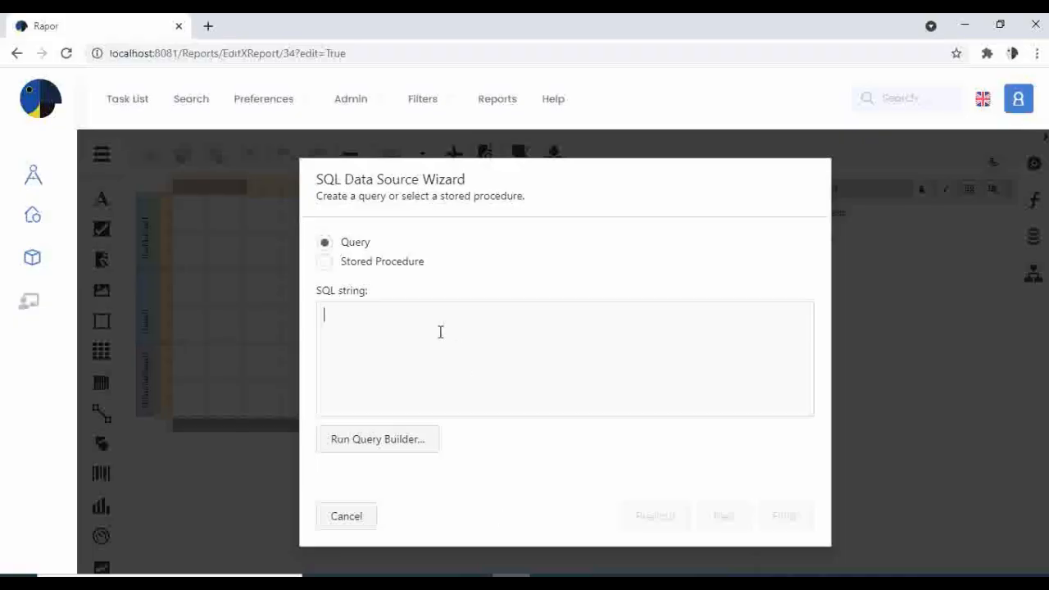
key(ctrl+v)
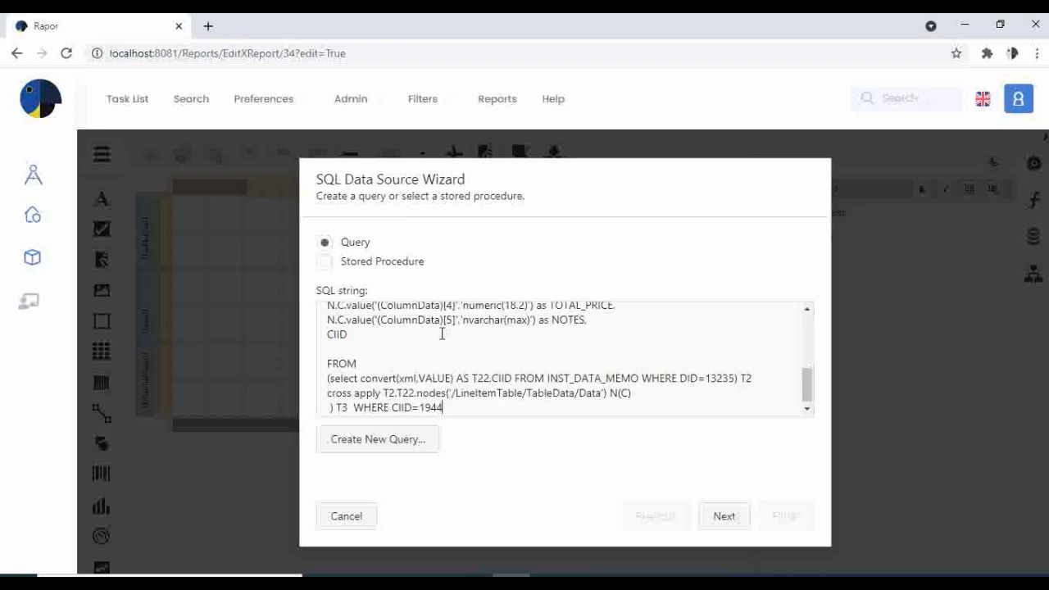
click(724, 517)
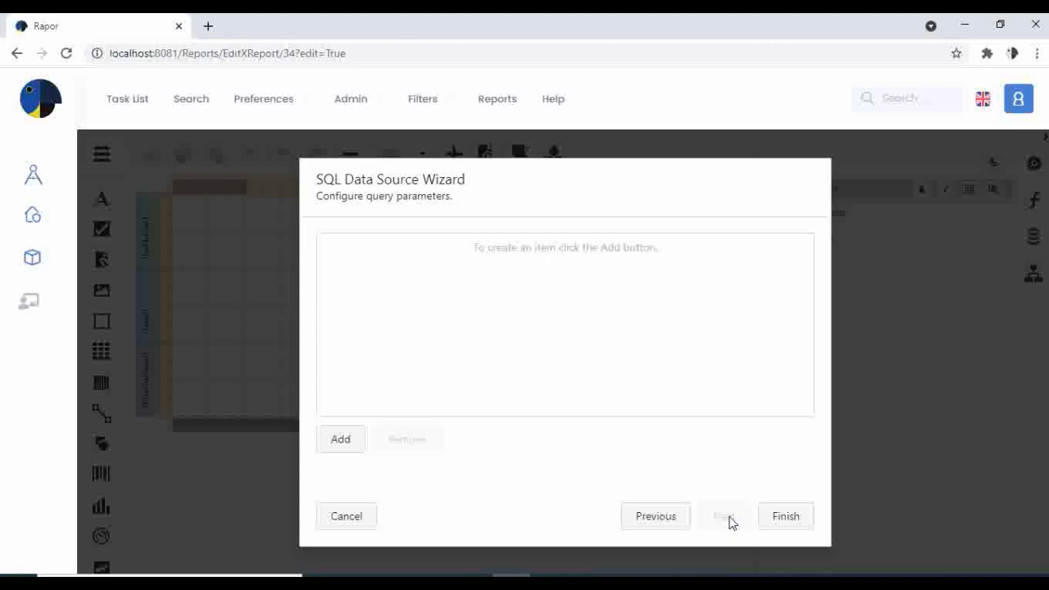
click(779, 517)
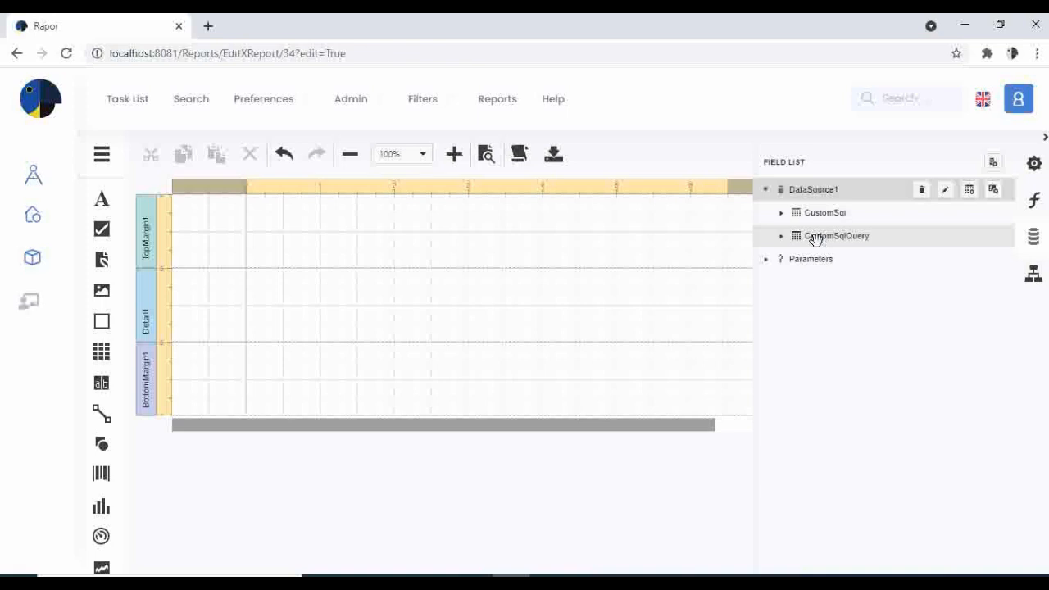
click(811, 258)
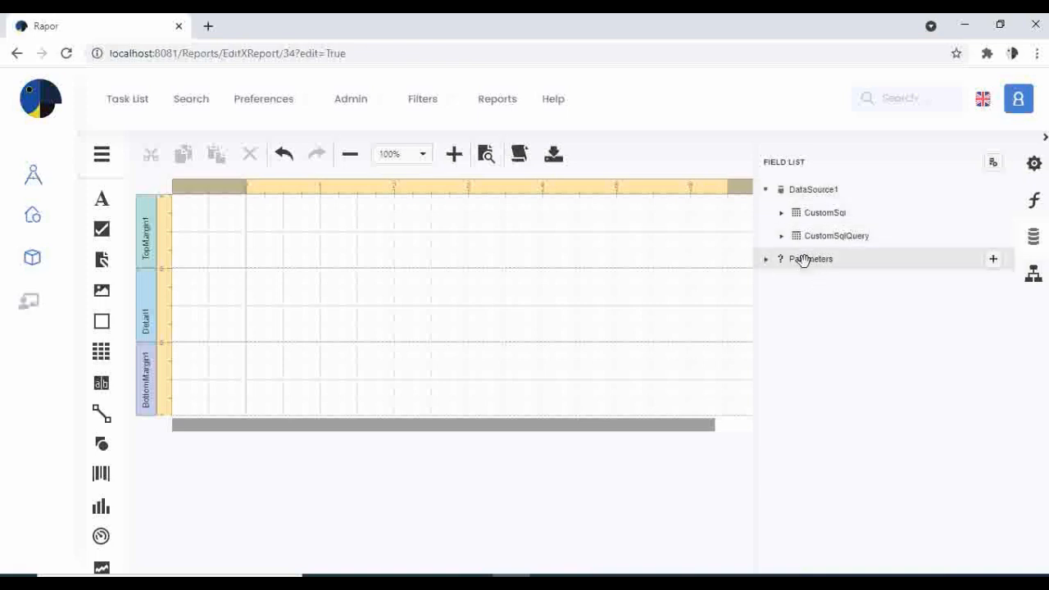
click(992, 259)
- Edit the new String parameter: name ProcessID, description ProcessID, then confirm
click(971, 283)
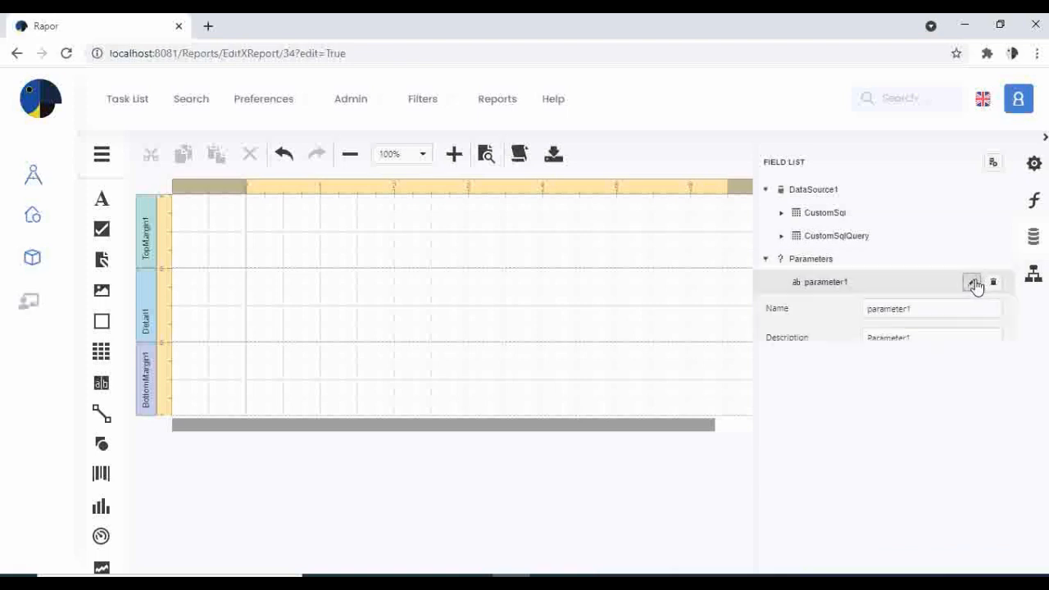
drag(929, 307, 780, 317)
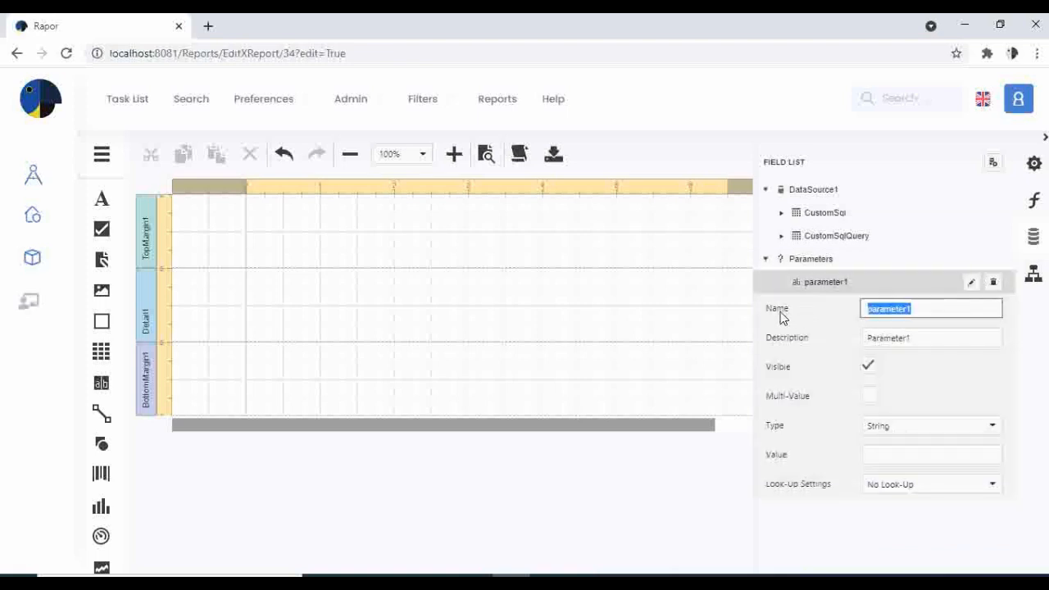
text(P)
key(shift+Left)
key(shift+Left)
key(shift+Left)
key(shift+Left)
key(shift+Left)
key(Tab)
key(ctrl+v)
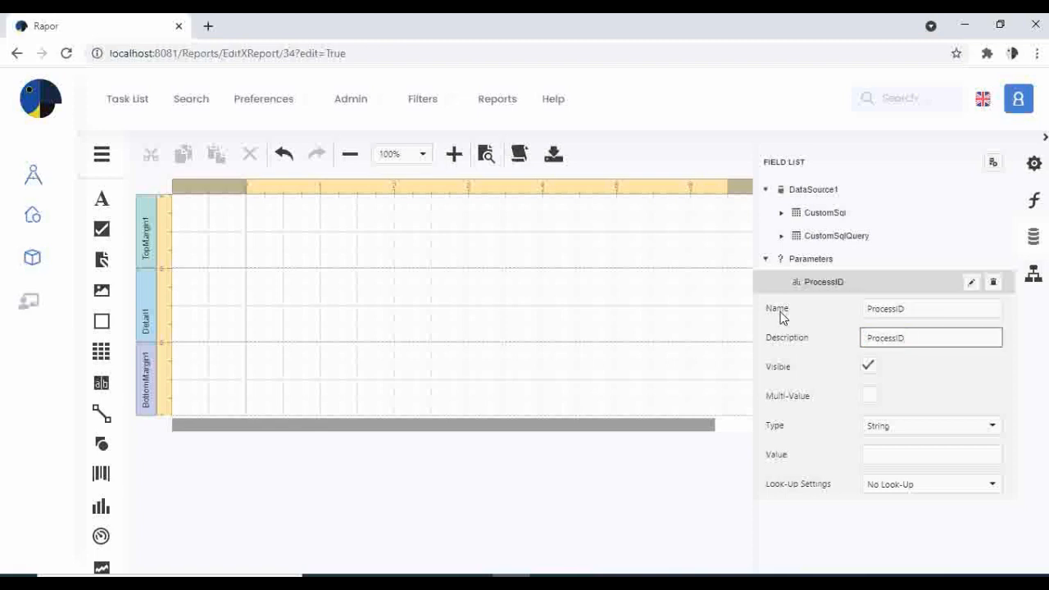
click(821, 261)
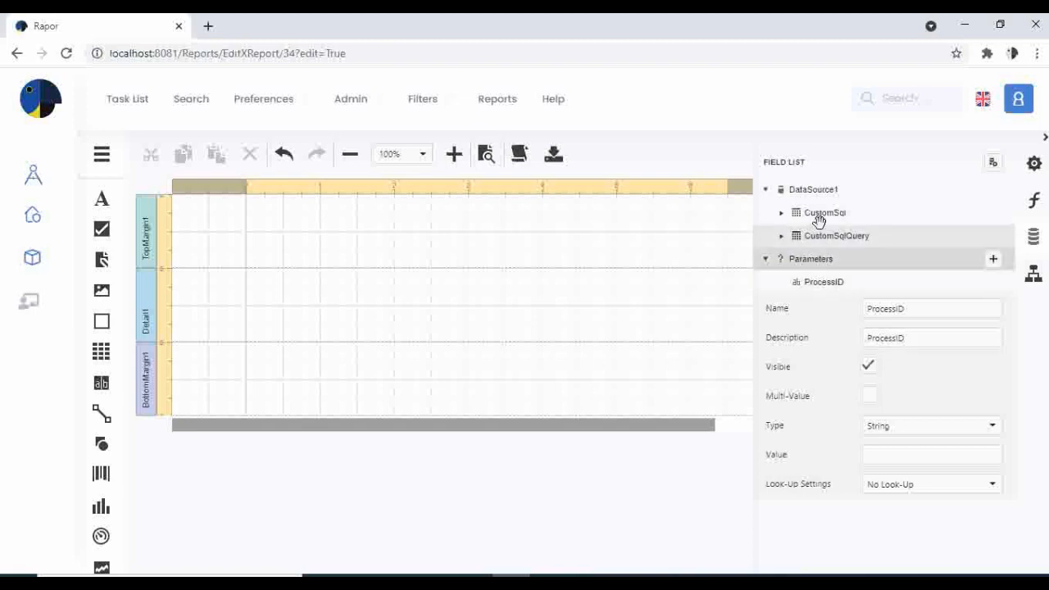
mouse_move(817, 213)
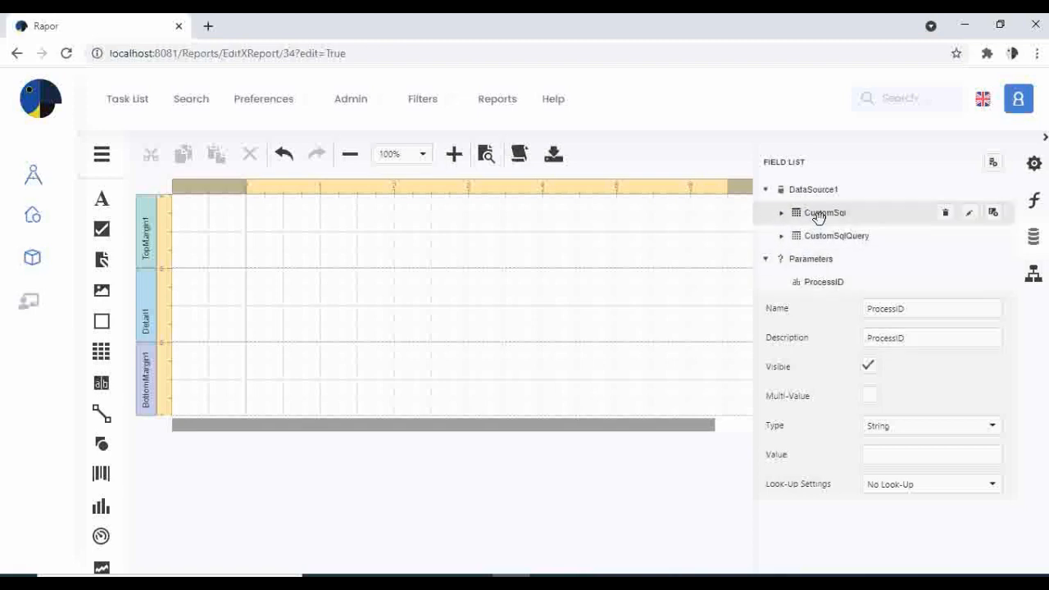
click(969, 214)
scroll(543, 344, down, 2)
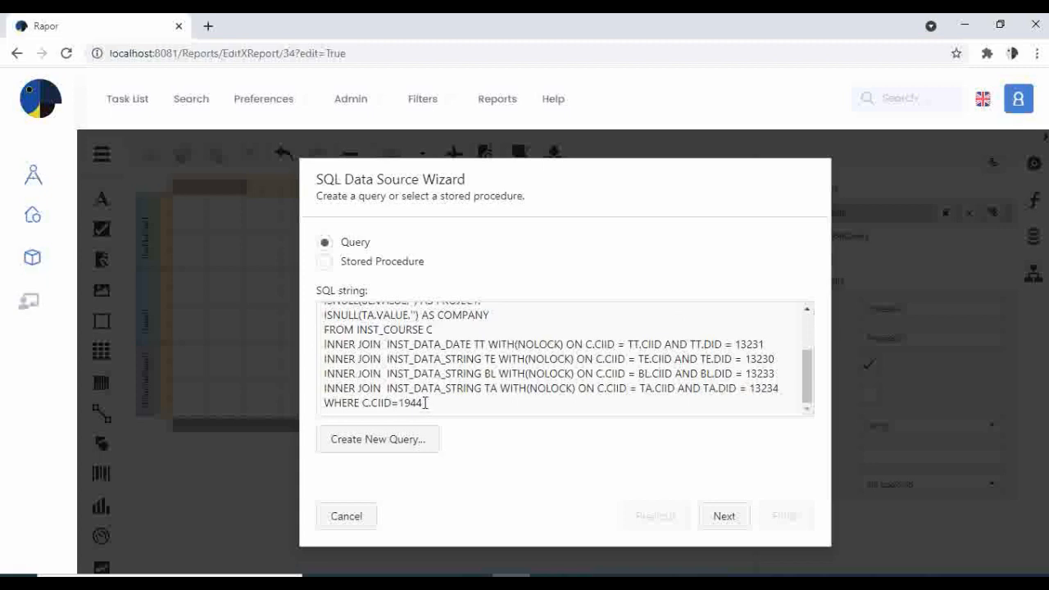
drag(425, 402, 399, 403)
text(@ProcessID)
click(736, 516)
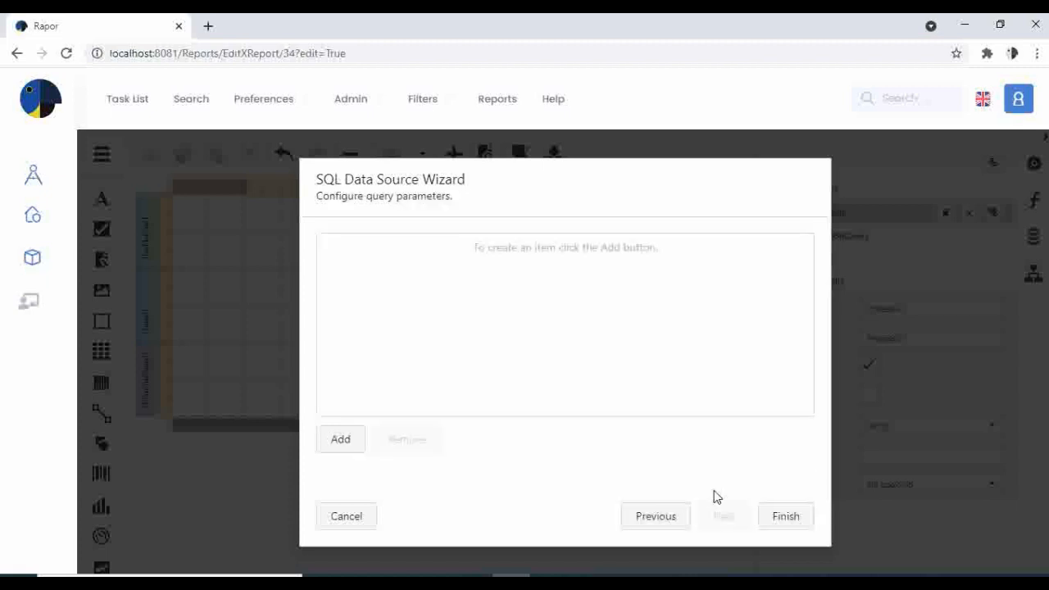
- Add a query parameter named ProcessID with type Expression
click(341, 439)
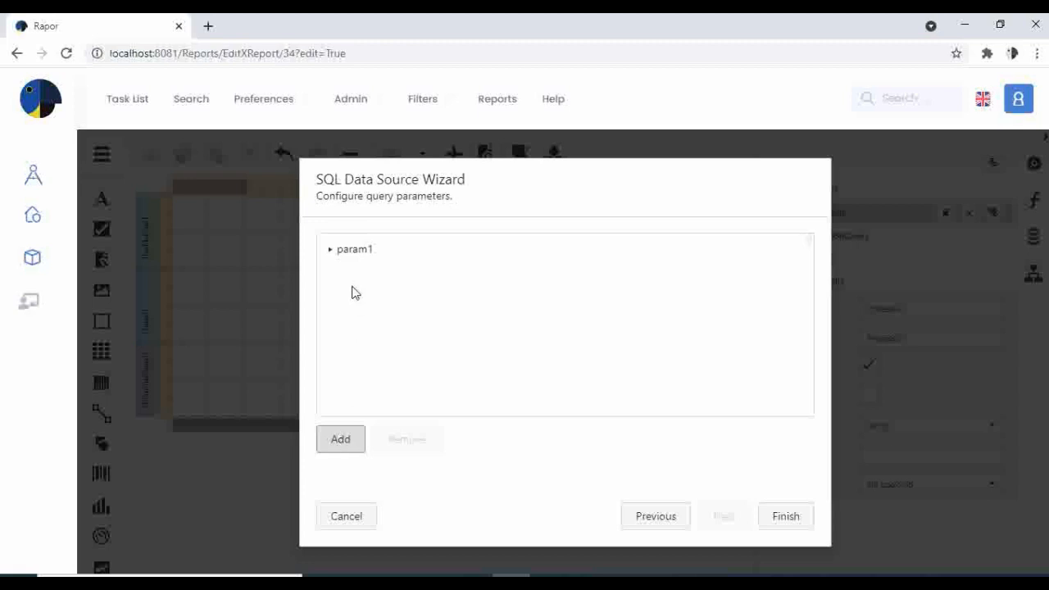
click(352, 255)
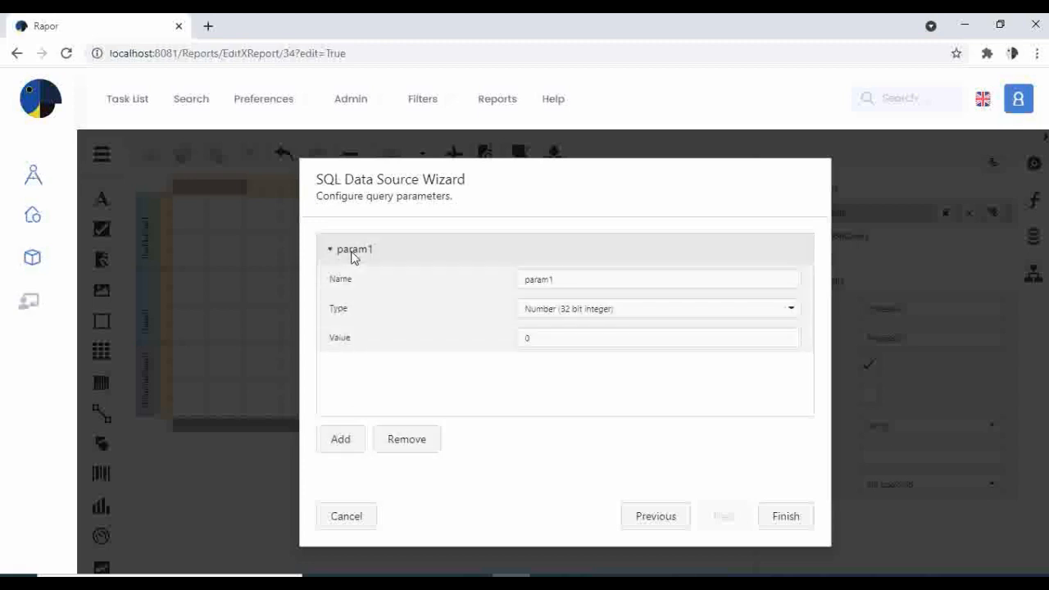
double_click(568, 281)
text(P)
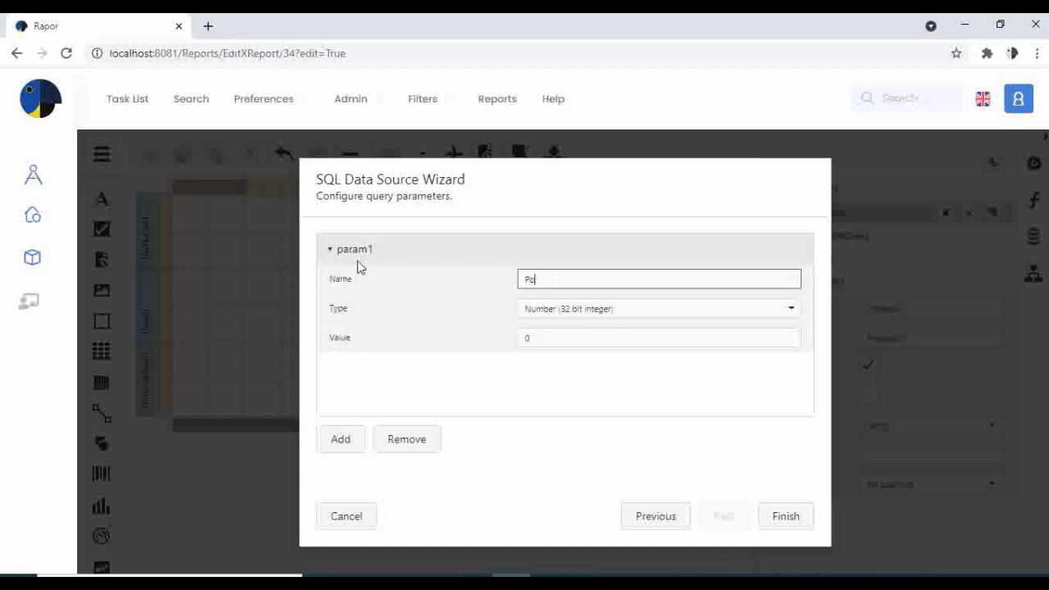
text(rocessID)
click(672, 309)
scroll(647, 405, down, 1)
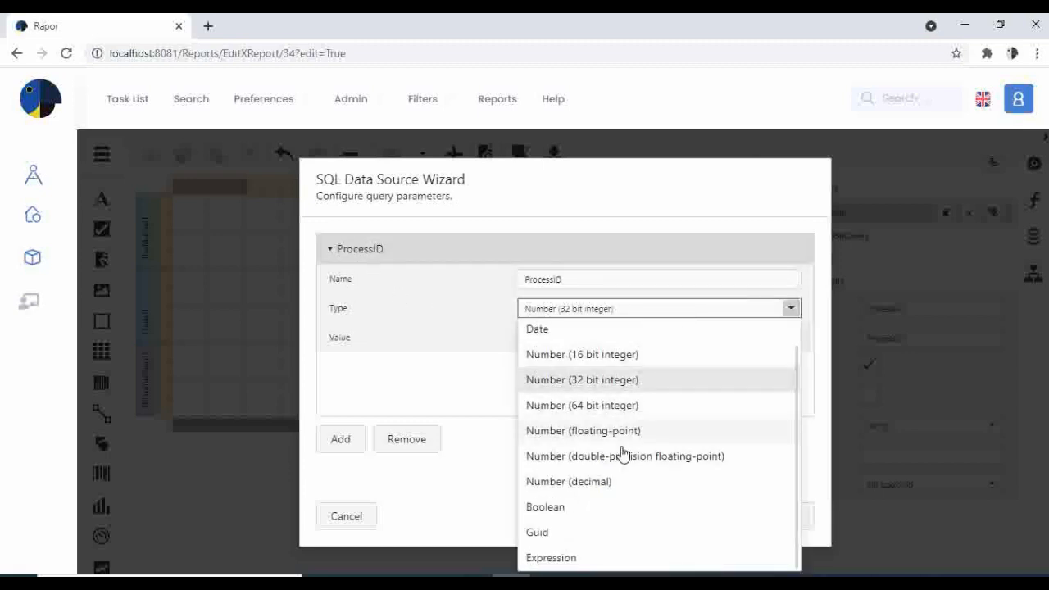
click(573, 557)
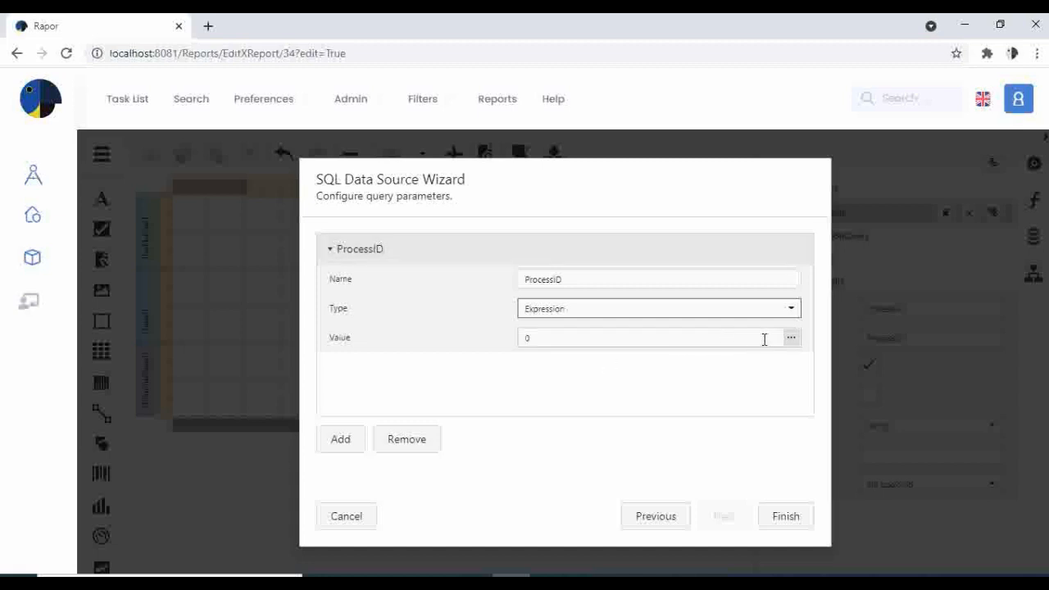
- Set the parameter value to [Parameters.ProcessID] and save the CustomSql query
click(790, 337)
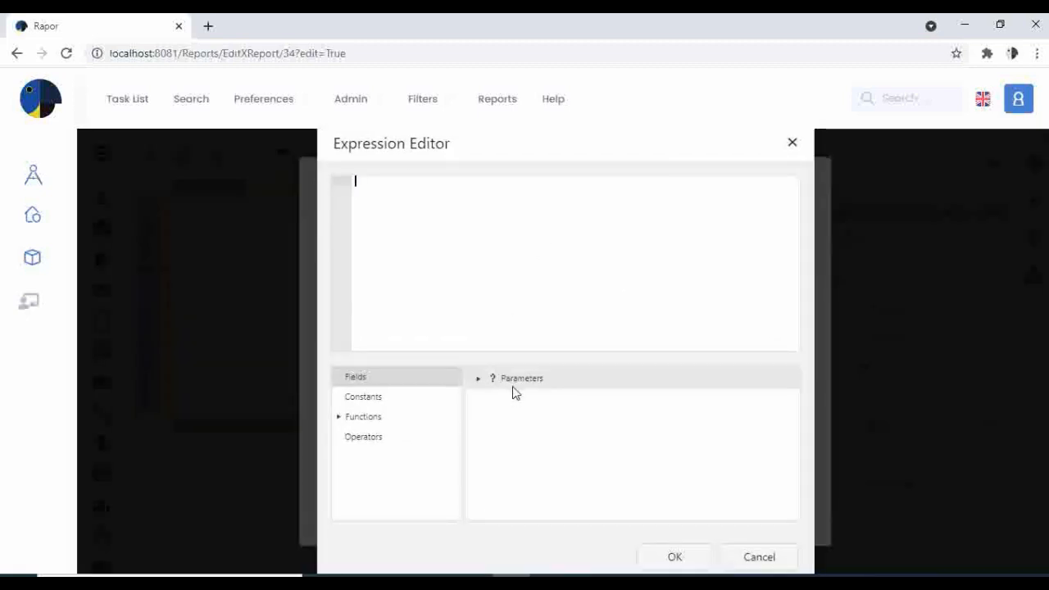
click(479, 378)
double_click(534, 403)
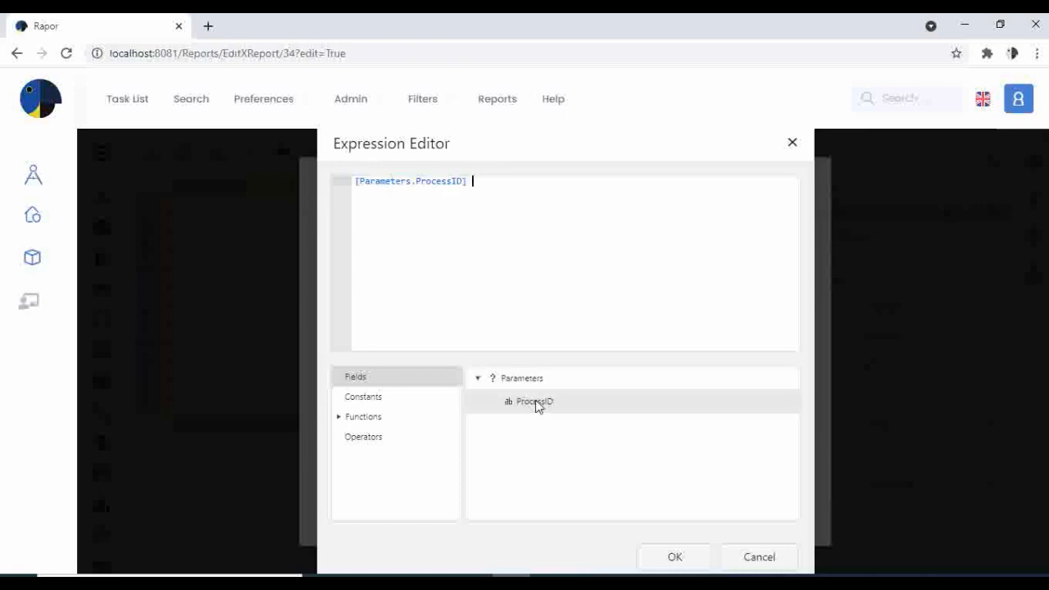
click(674, 557)
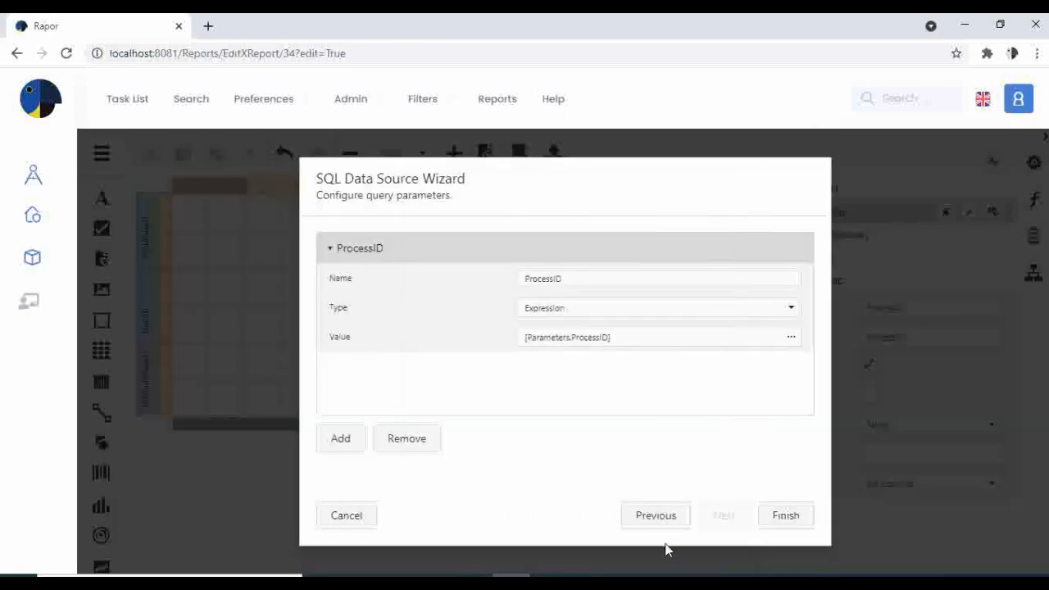
click(793, 517)
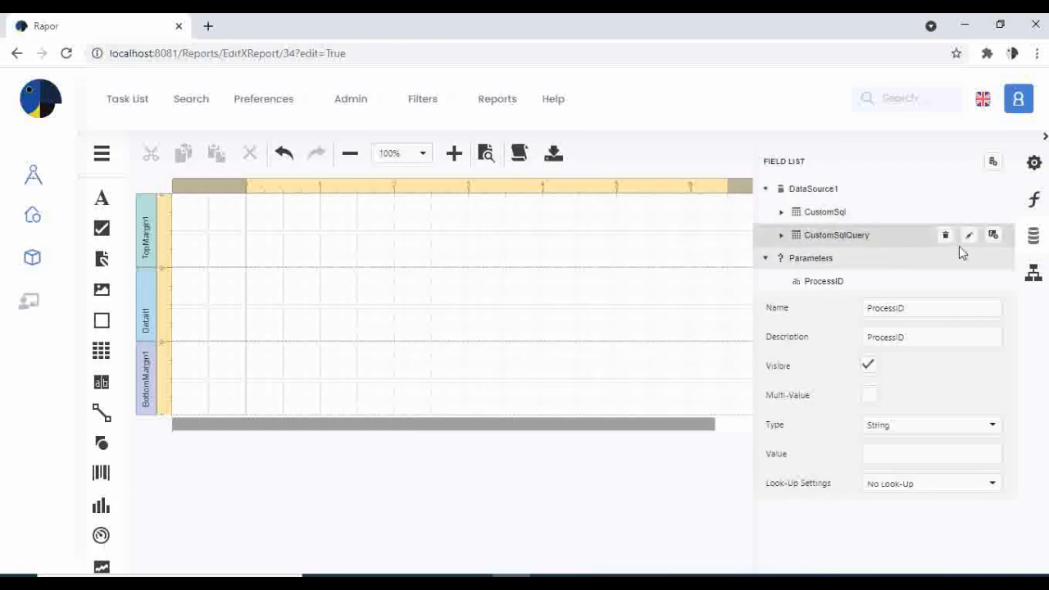
click(969, 235)
scroll(466, 341, down, 10)
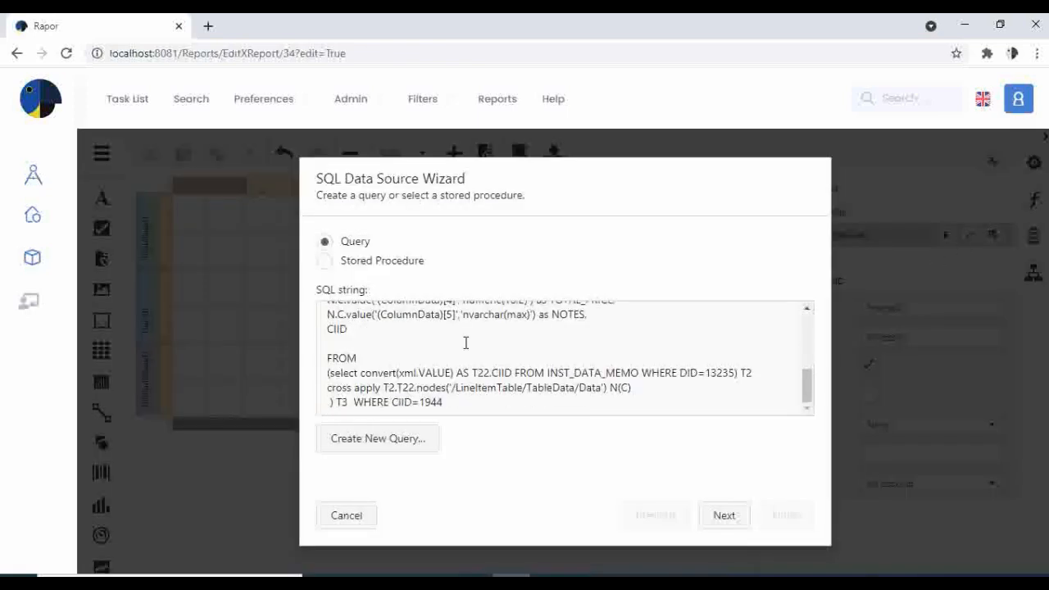
drag(457, 403, 421, 402)
text(@ProcessID)
click(723, 515)
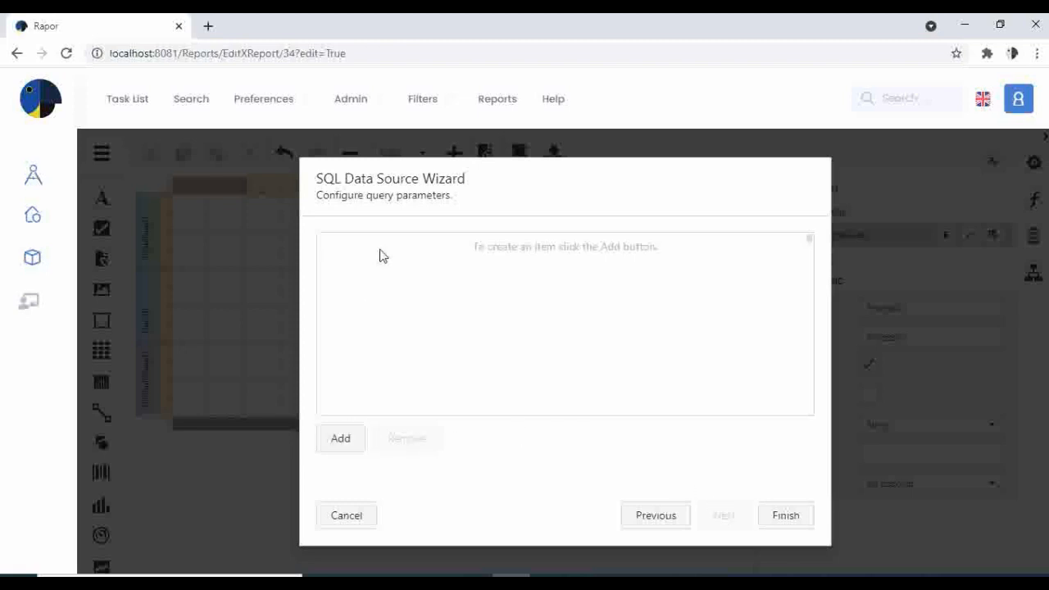
- Add a query parameter named ProcessID with type Expression
click(341, 441)
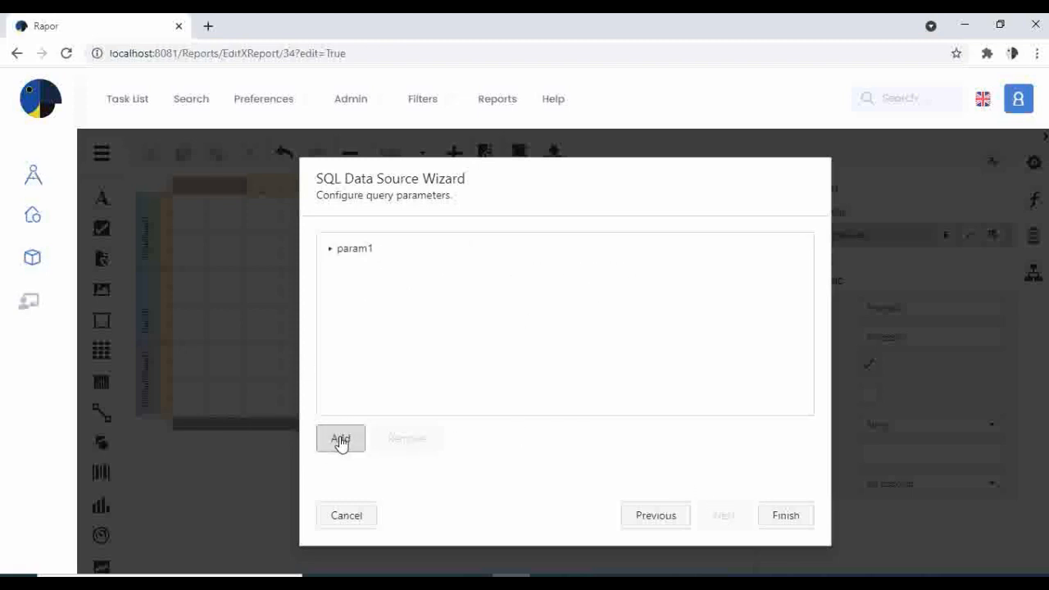
click(346, 250)
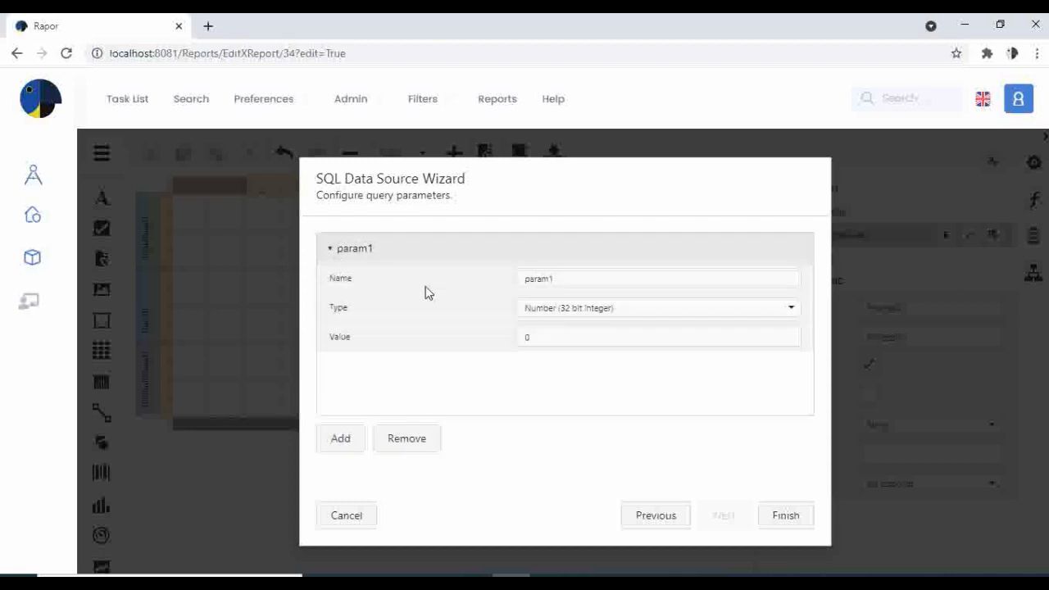
click(576, 283)
text(Pr)
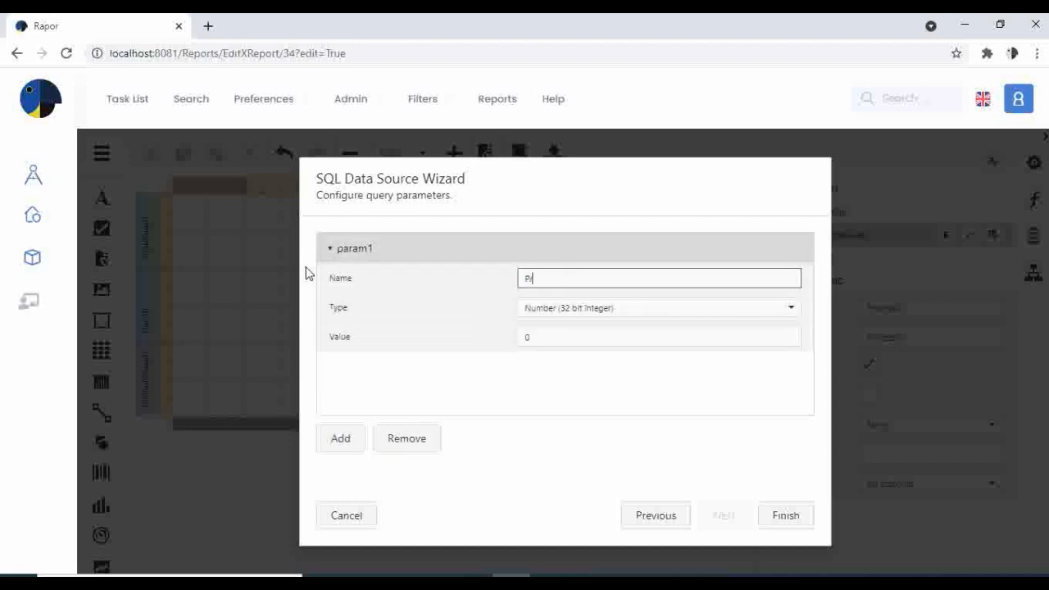
text(oces)
key(BackSpace)
key(BackSpace)
key(BackSpace)
text(ssID)
click(716, 315)
scroll(622, 524, down, 1)
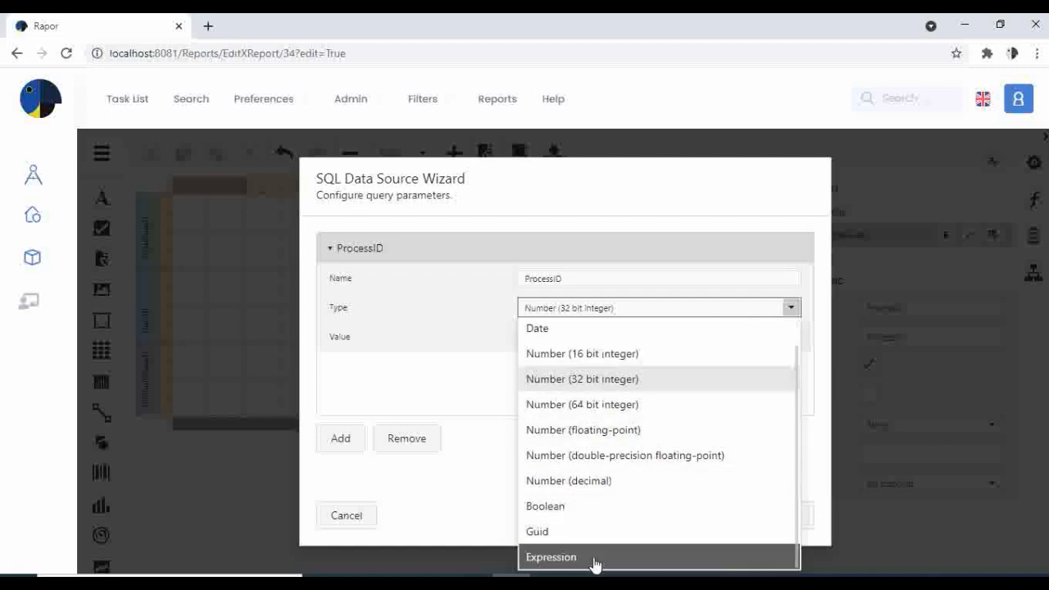
click(592, 562)
- Bind the parameter value to [Parameters.ProcessID] and finish the data source wizard
click(790, 336)
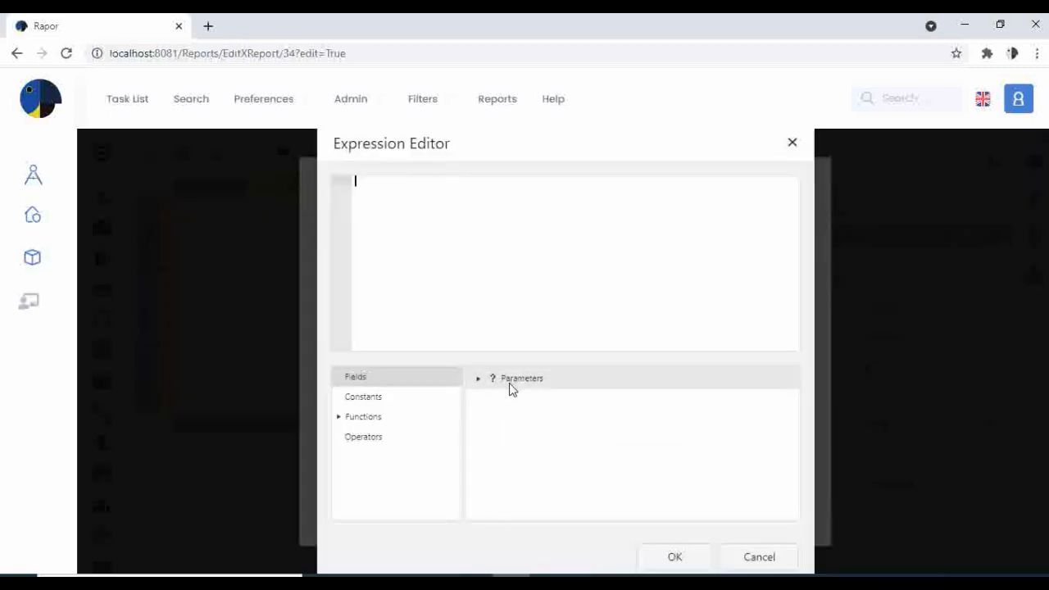
click(476, 382)
double_click(534, 403)
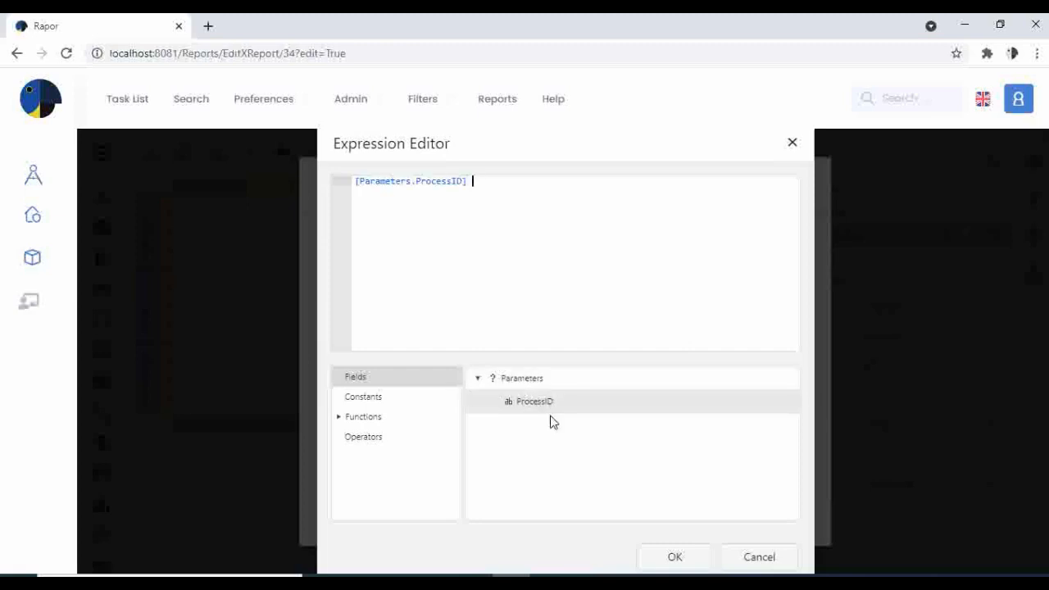
click(675, 557)
click(785, 516)
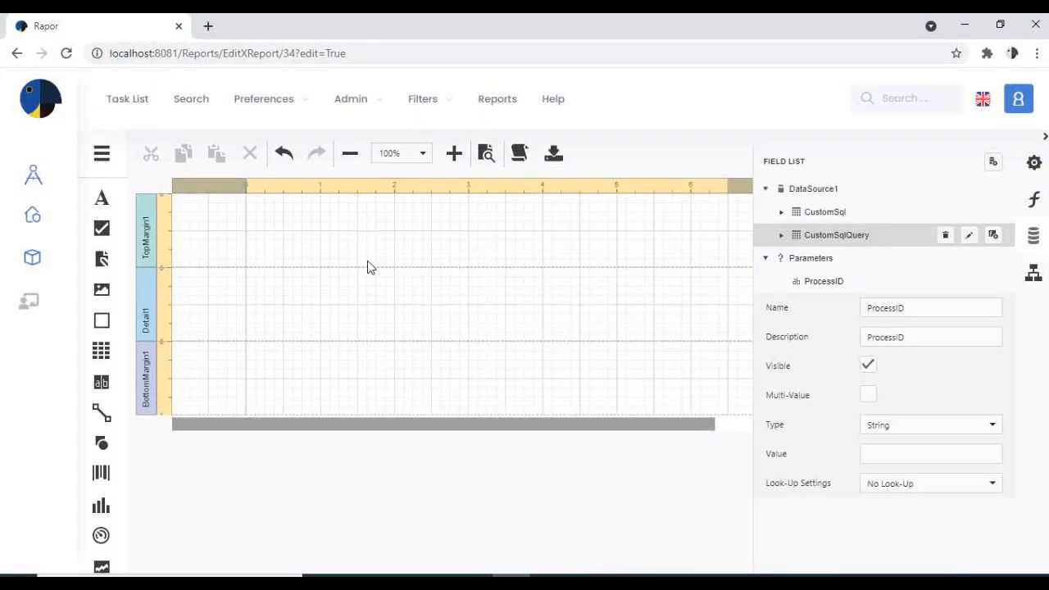
- In the Report Wizard, build a data-bound report on DataSource1 with all CustomSqlQuery and CustomSql fields
click(102, 156)
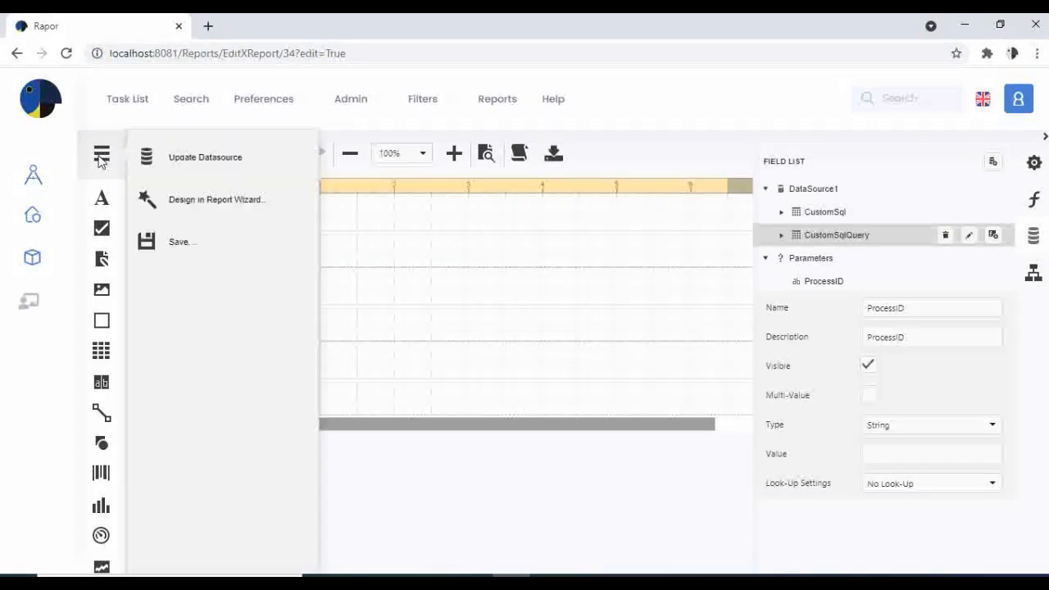
click(205, 201)
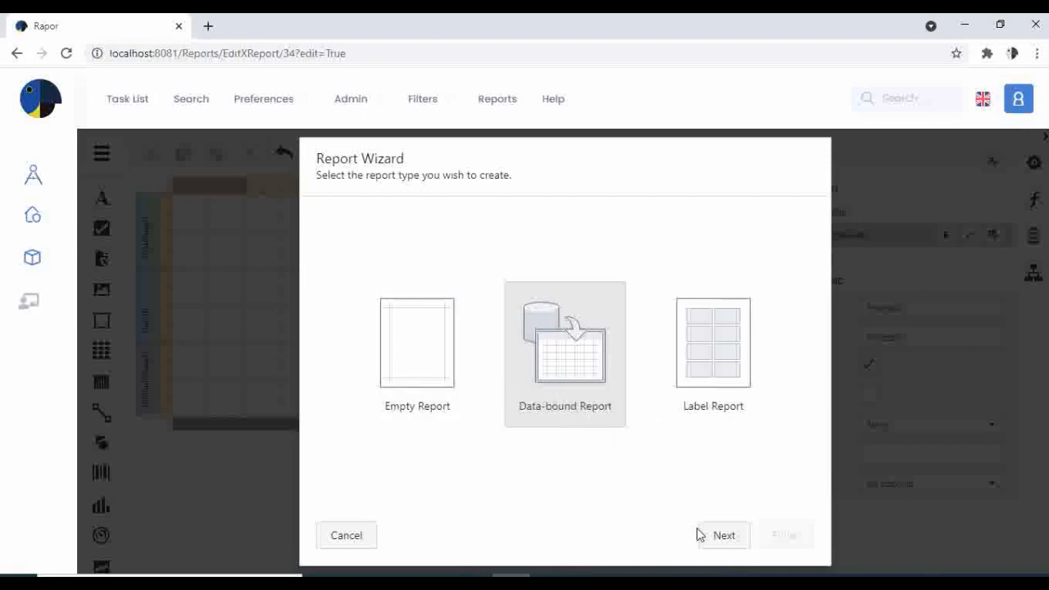
click(725, 551)
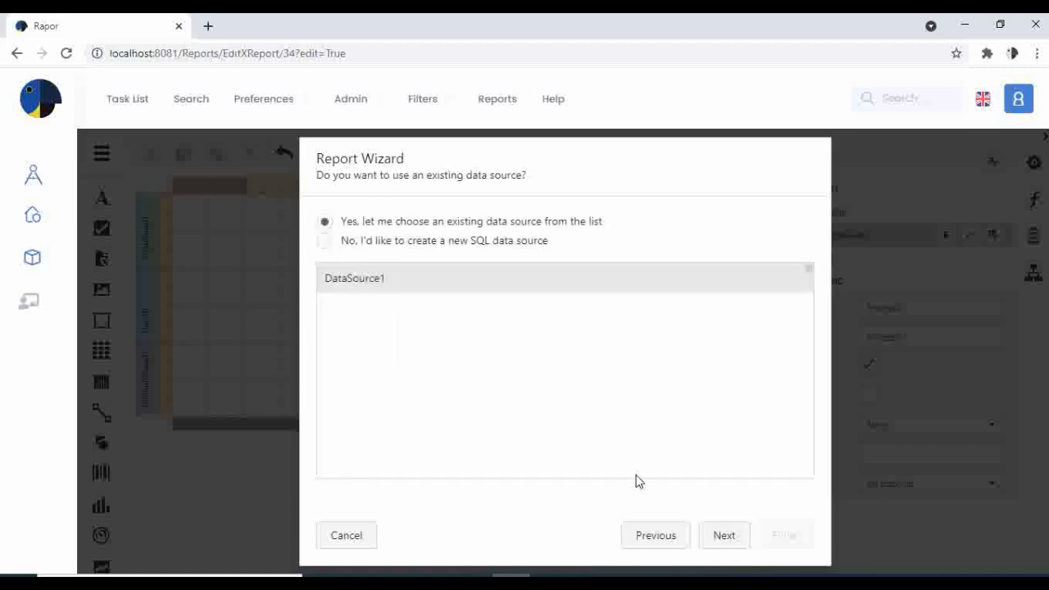
click(724, 539)
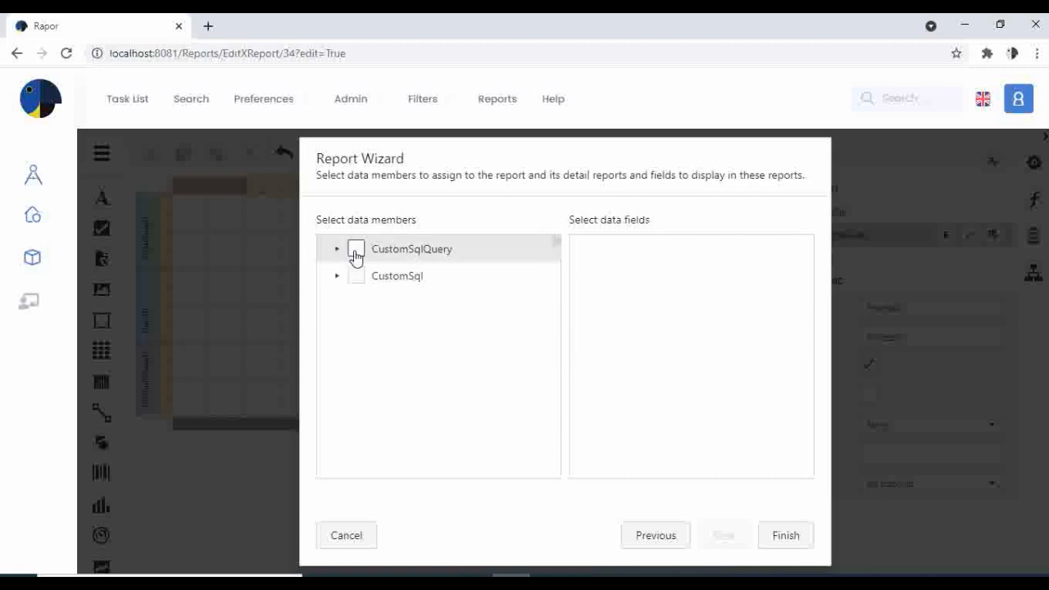
click(356, 251)
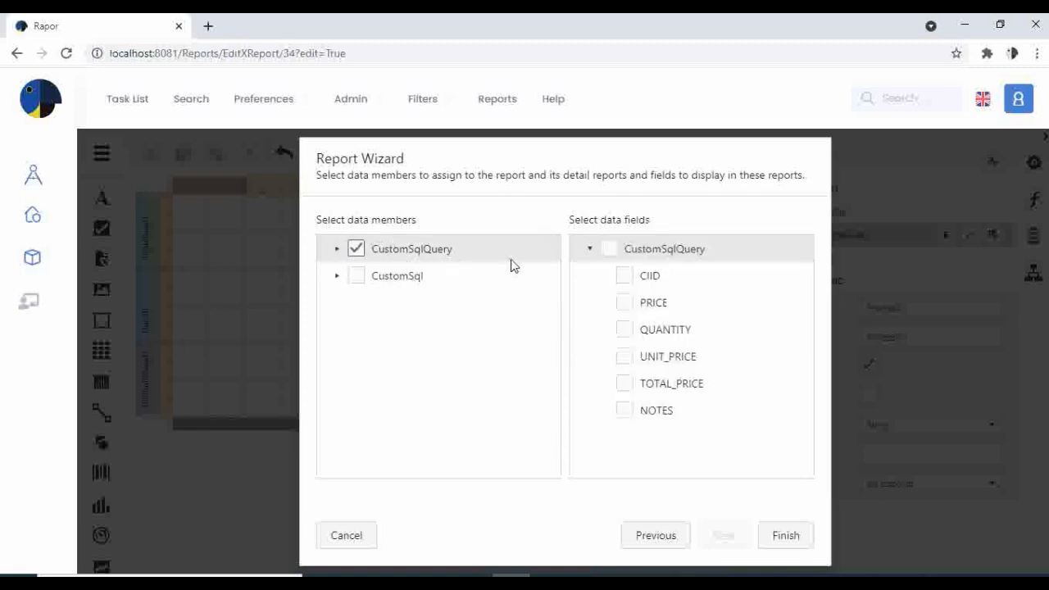
click(610, 252)
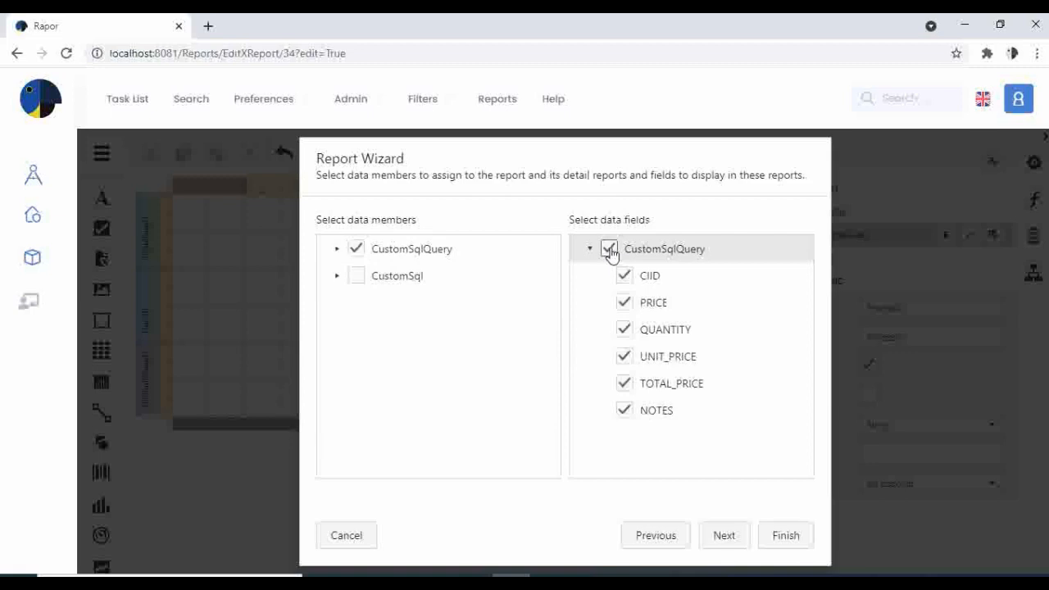
click(356, 278)
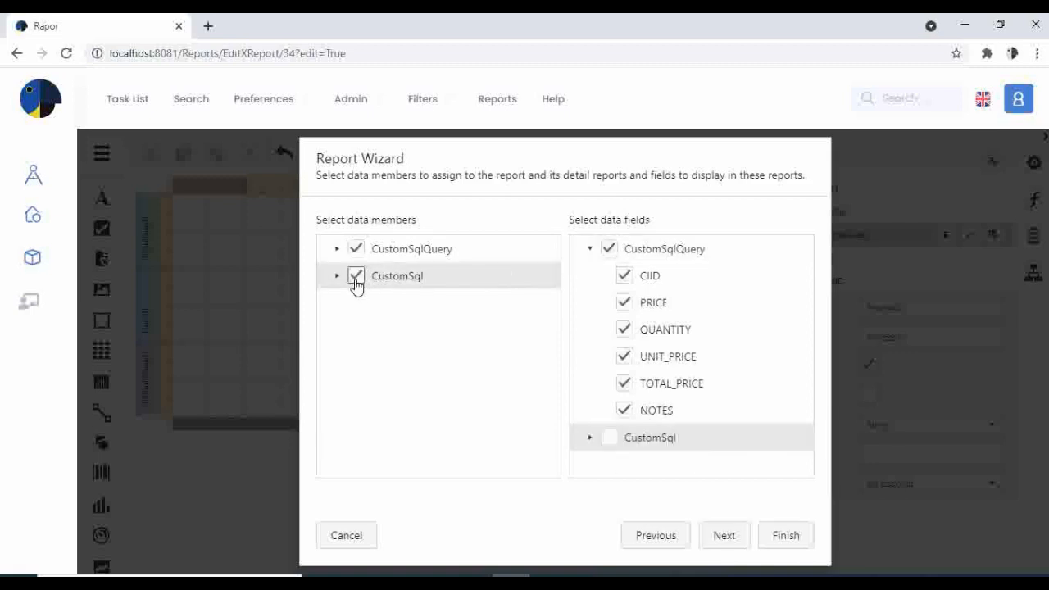
click(610, 439)
scroll(692, 420, down, 2)
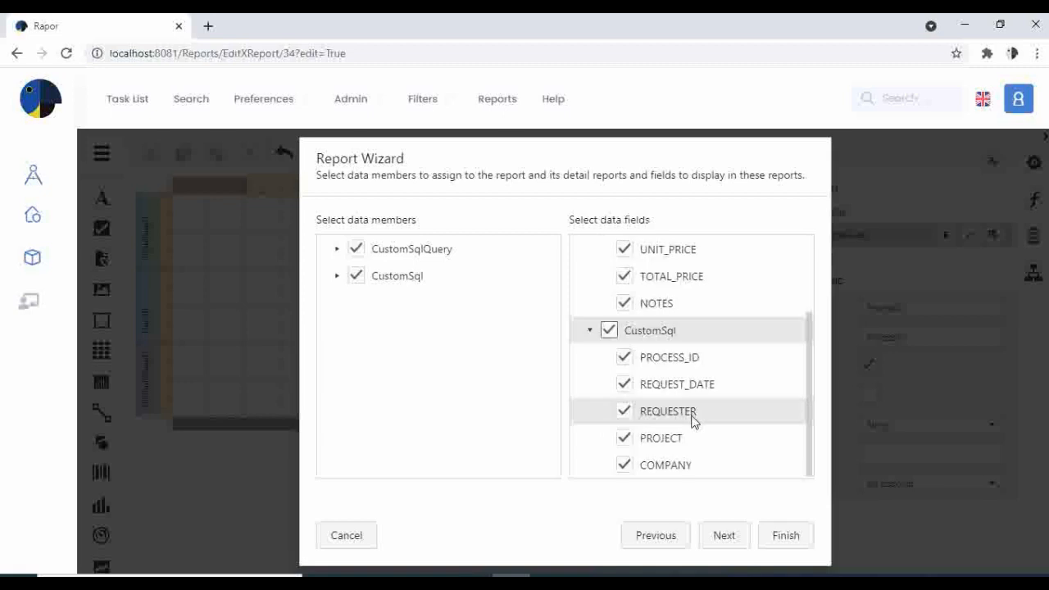
click(723, 537)
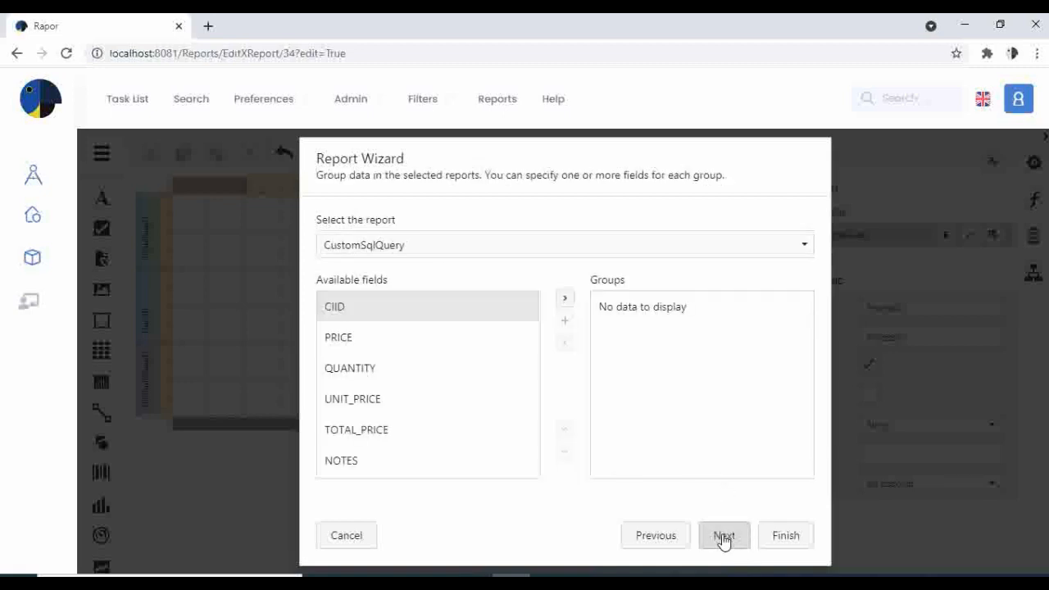
- Add CIID and the next three fields as grouping levels
click(522, 313)
click(566, 301)
click(566, 301)
click(566, 302)
click(566, 302)
click(567, 302)
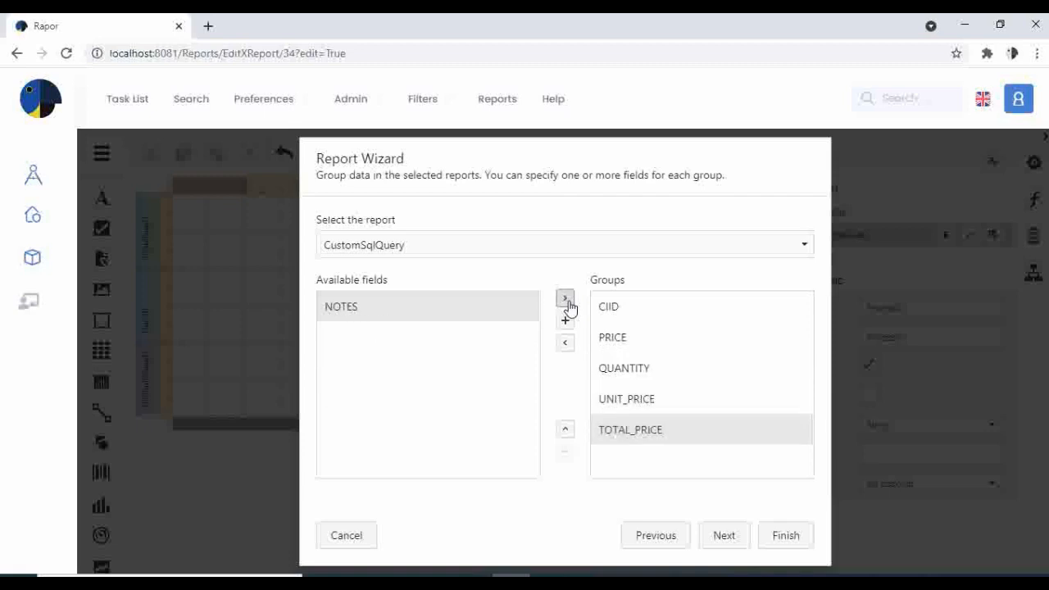
click(566, 302)
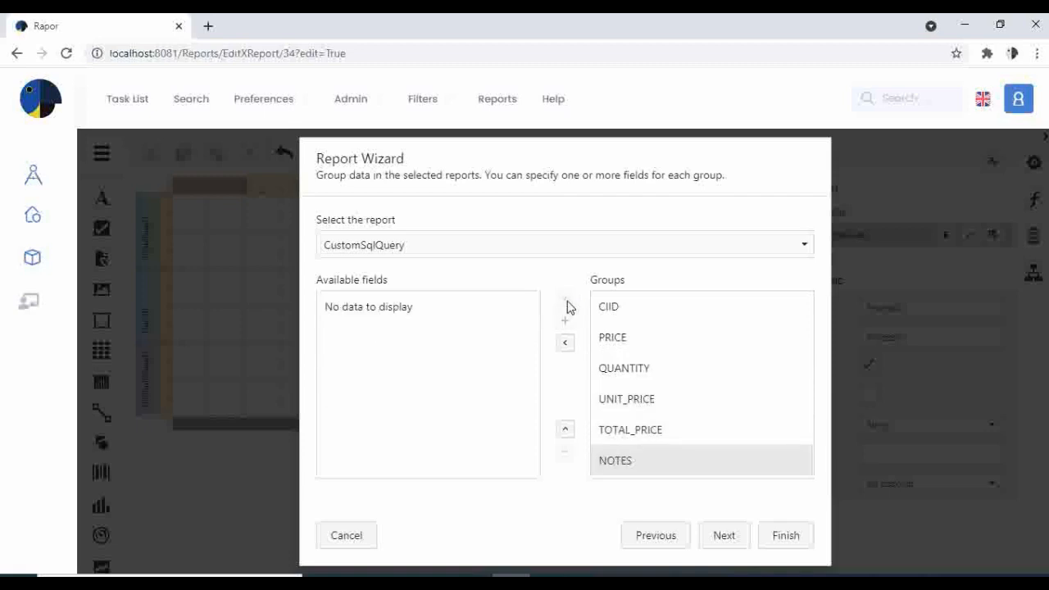
- Skip summaries, title the report 'Request Form' and finish the wizard
click(718, 541)
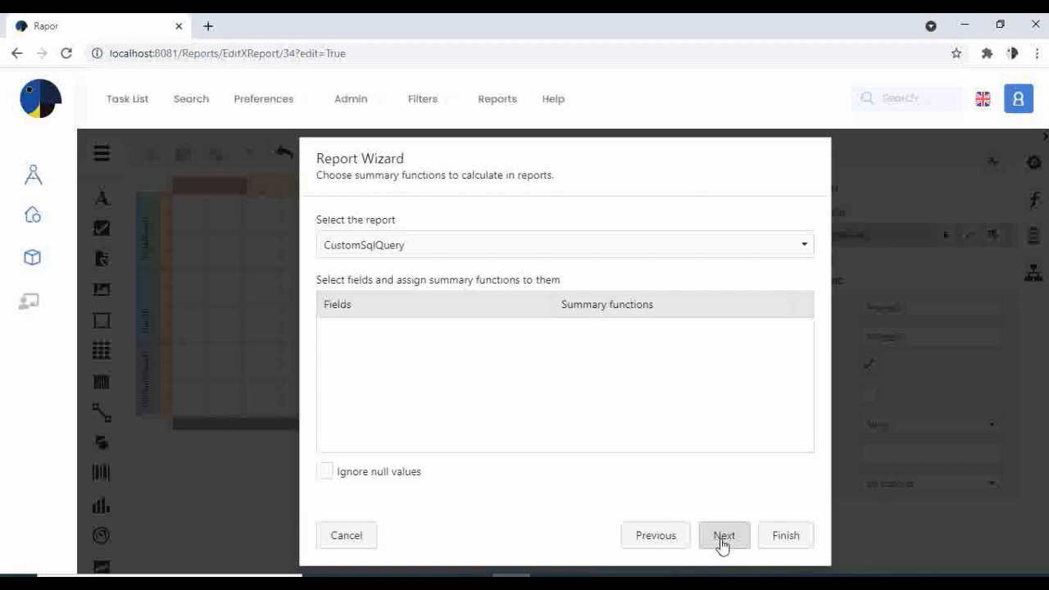
click(722, 540)
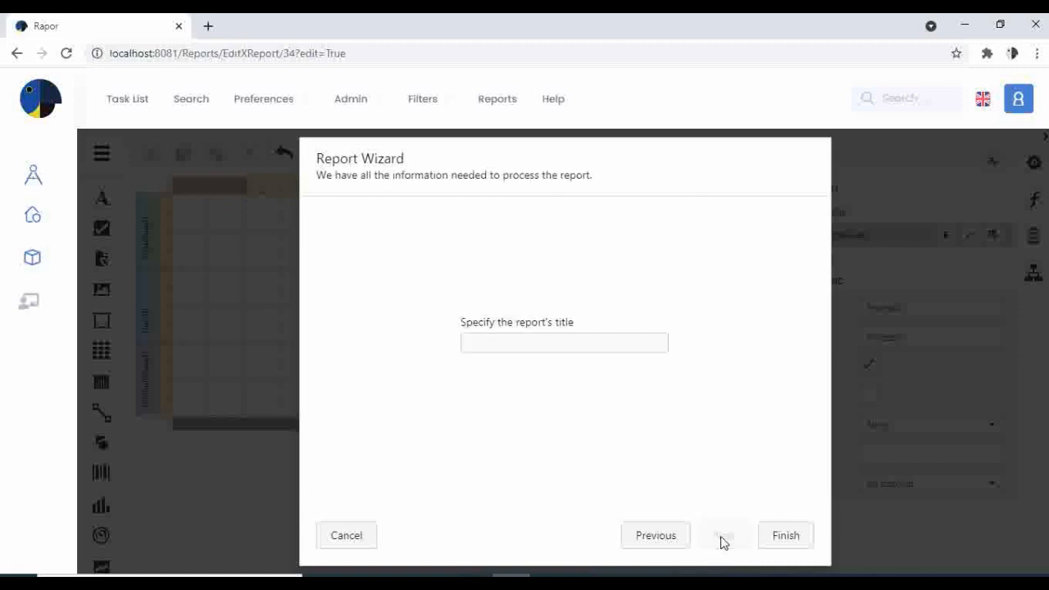
click(557, 344)
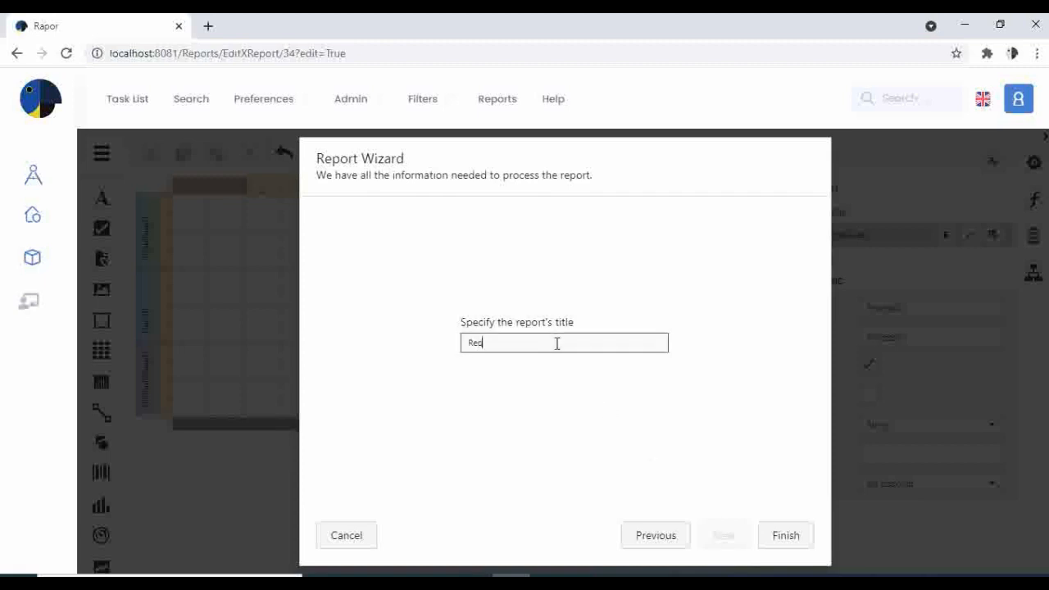
text(Request Form)
click(787, 534)
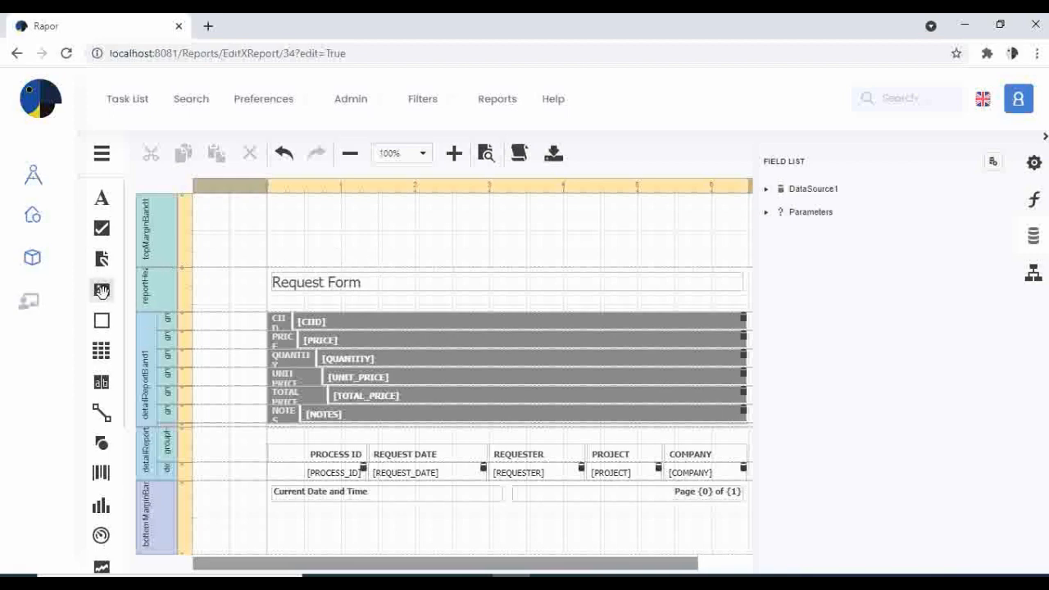
- Drop a Picture Box into the top margin band at the right, above the title's end
drag(100, 291, 615, 211)
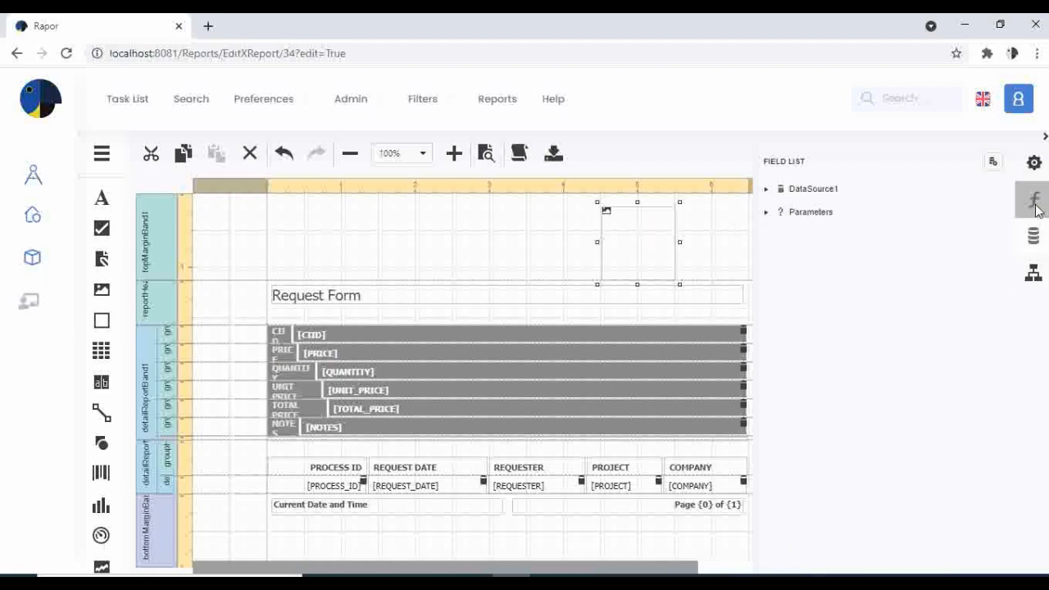
- Load the logo_eflow image into the top-margin picture box with Squeeze sizing
click(1034, 163)
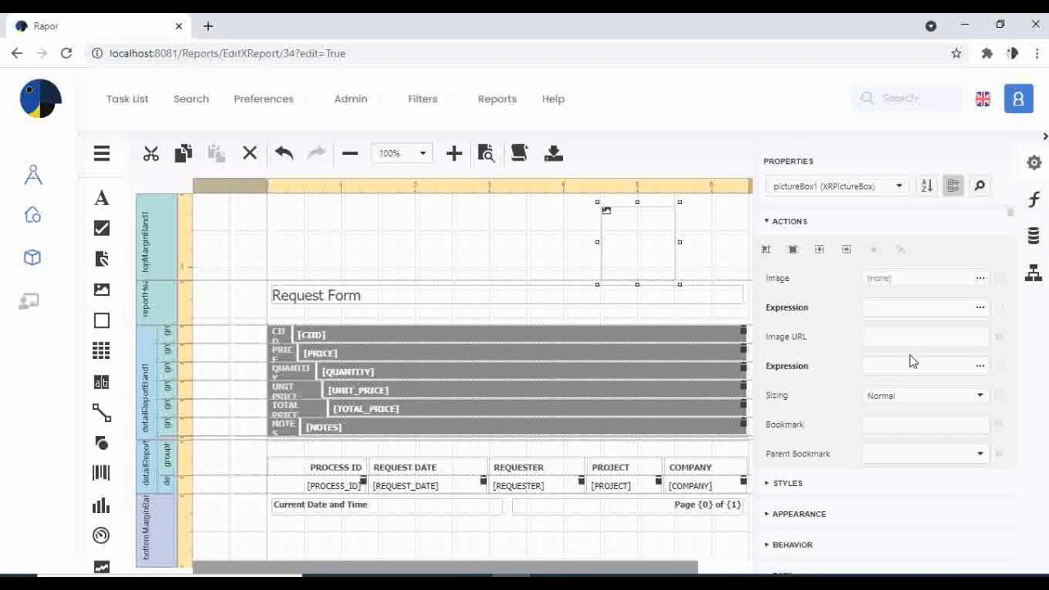
scroll(908, 358, down, 2)
scroll(942, 316, up, 2)
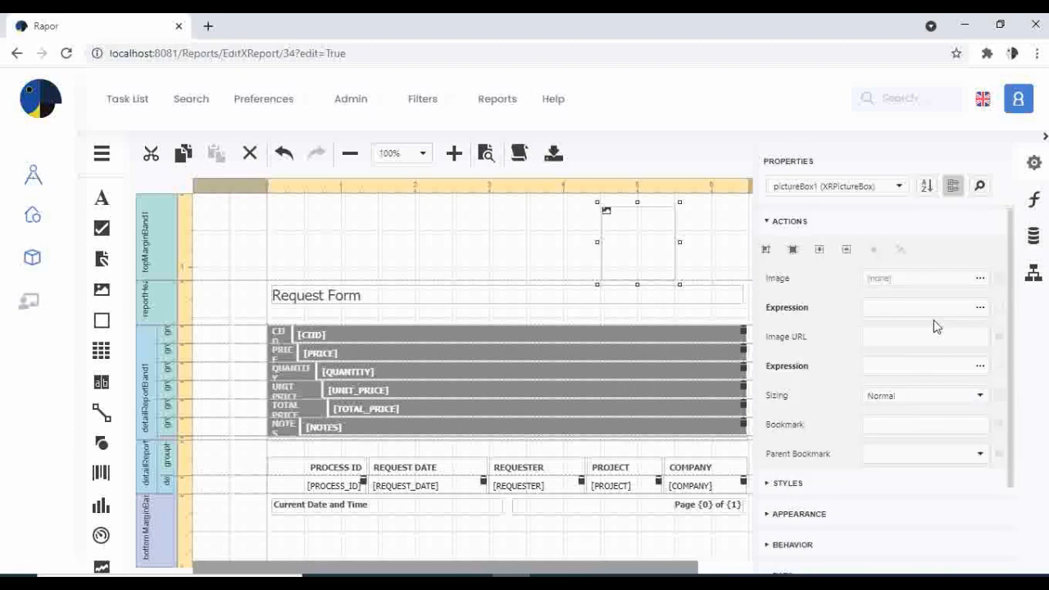
click(980, 280)
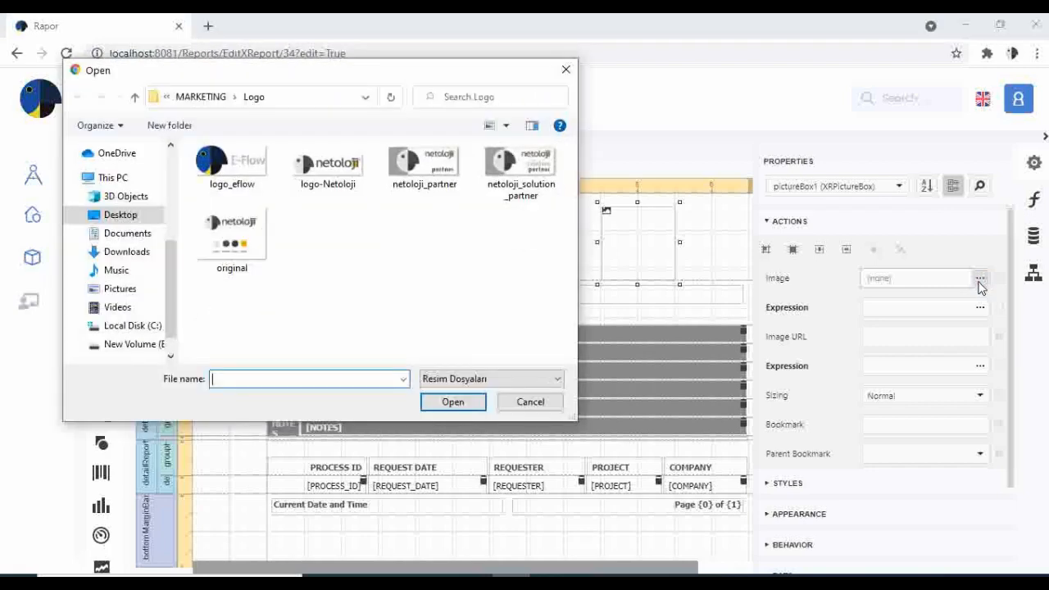
double_click(239, 165)
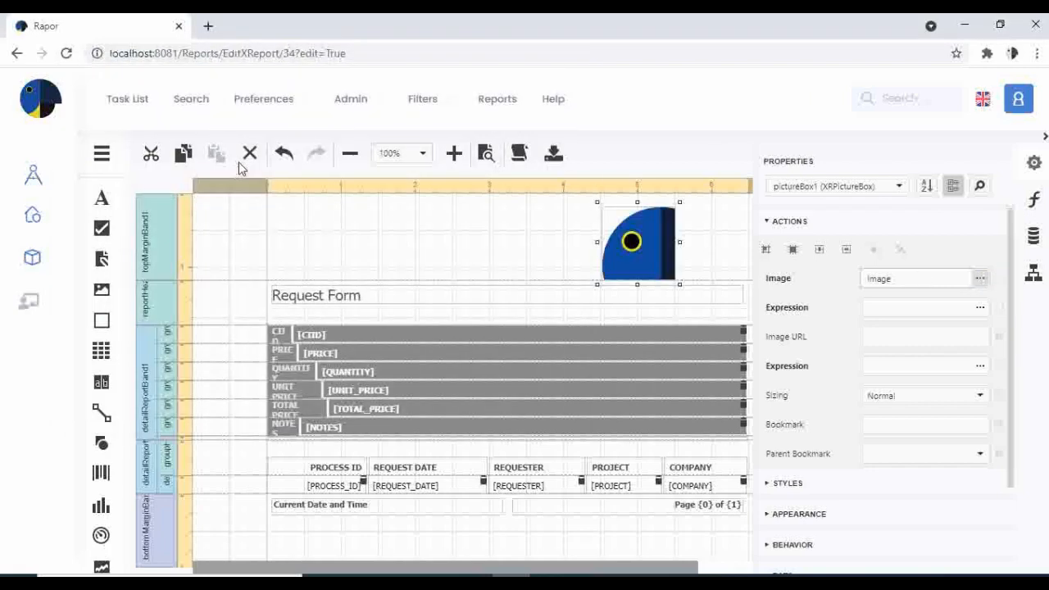
click(977, 397)
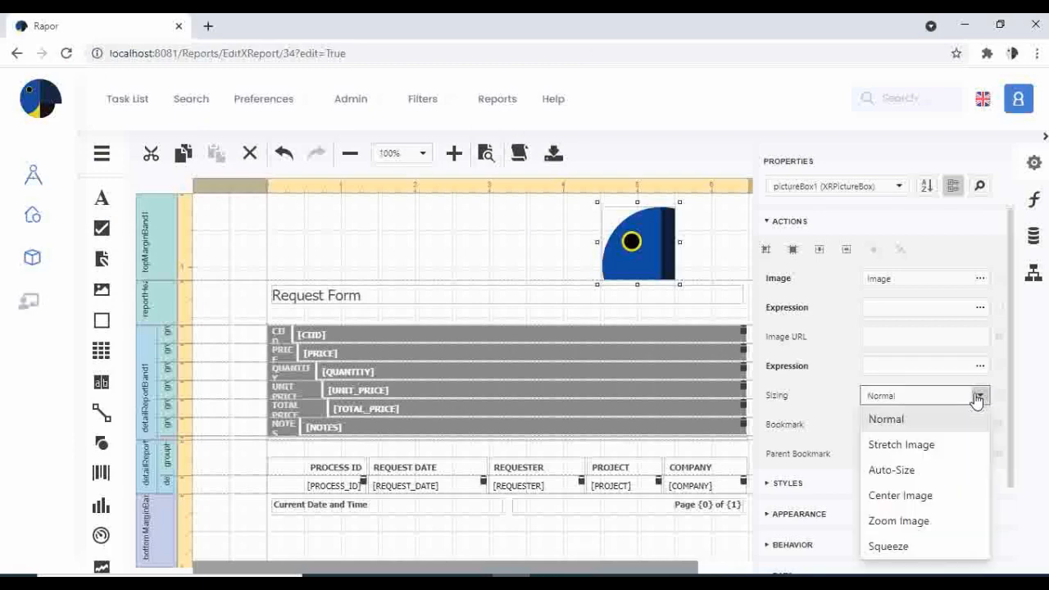
click(897, 544)
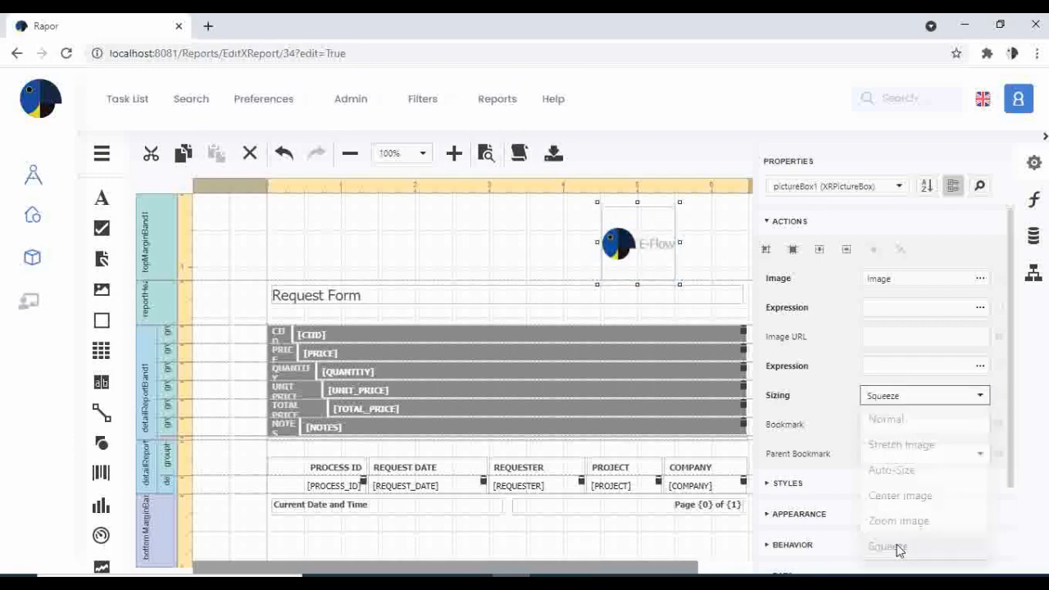
click(508, 243)
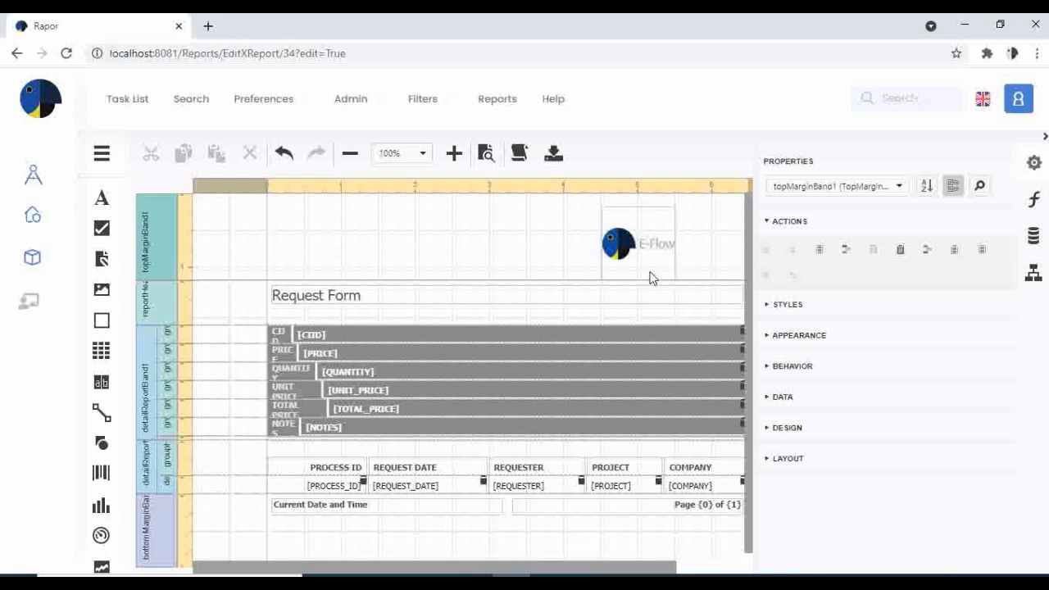
- Save the Request Form report, preview it with ProcessID 12345, then return to E-Flow Designer
click(101, 154)
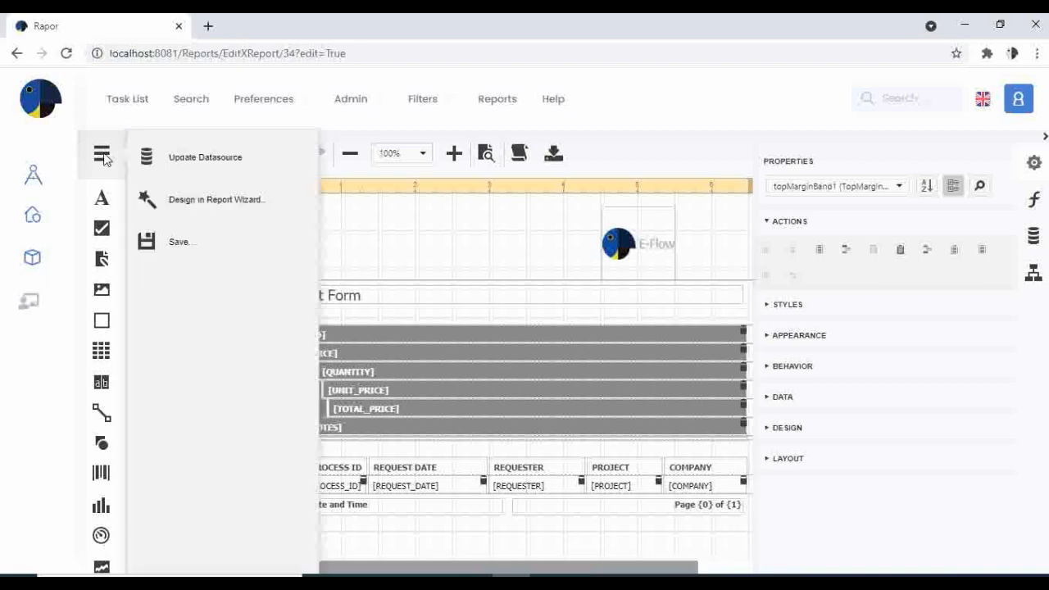
click(187, 247)
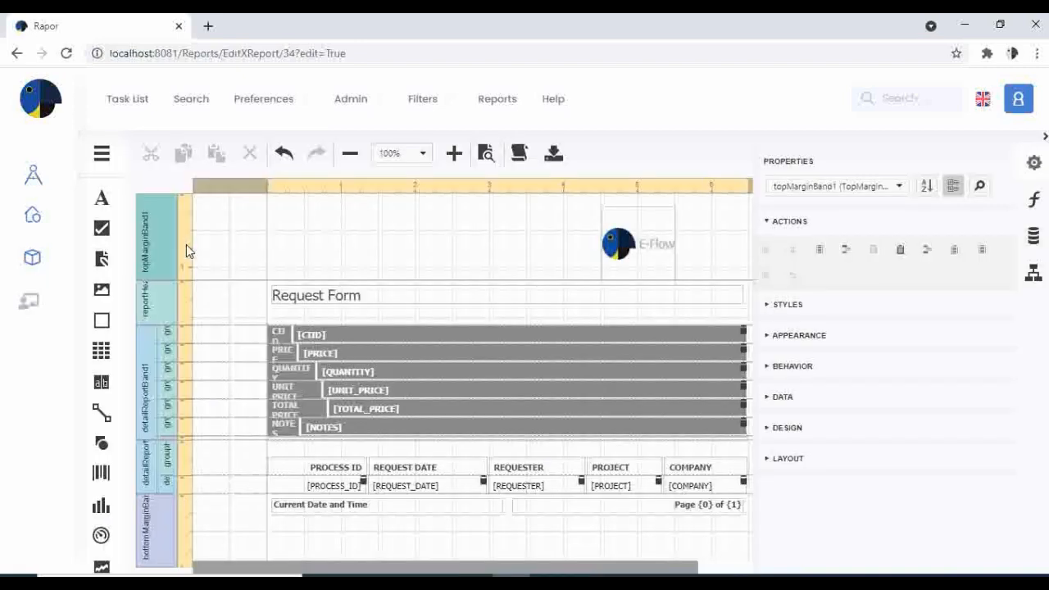
click(30, 302)
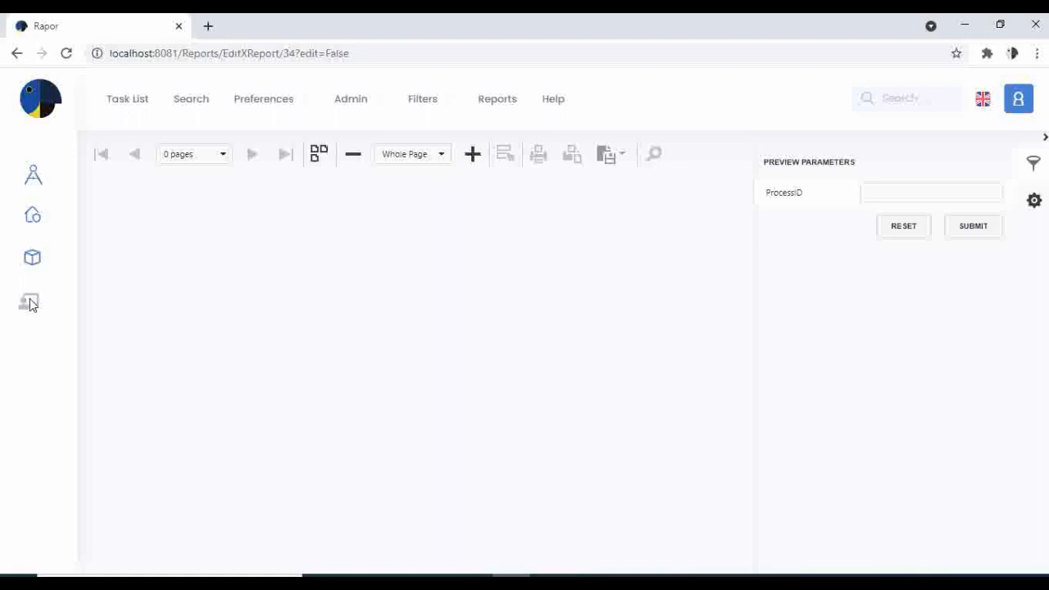
click(869, 192)
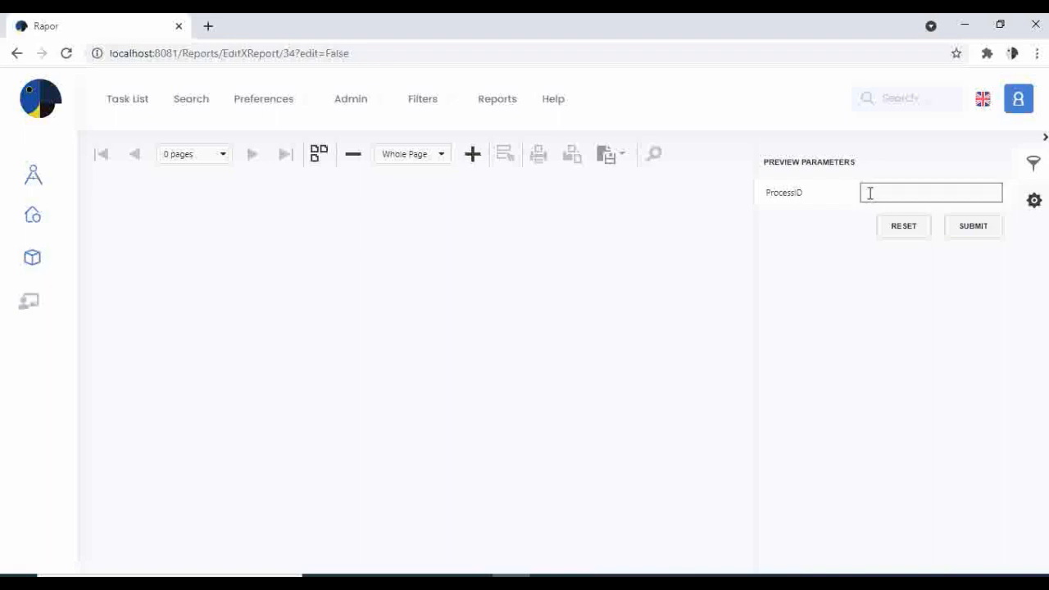
text(12345)
click(967, 235)
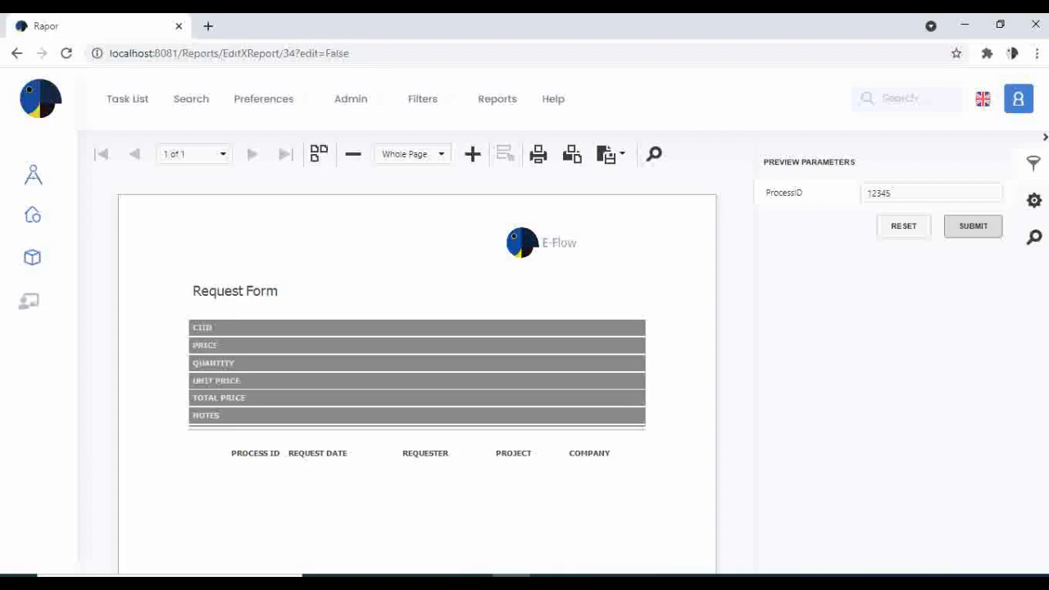
click(586, 583)
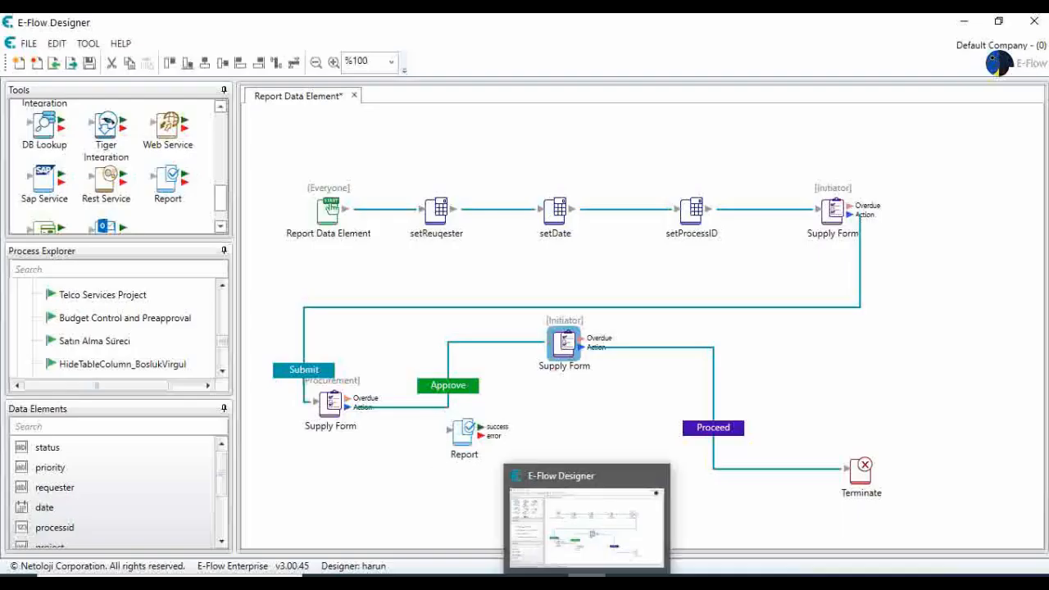
- Open the Request Form report in edit mode and download it as REQUEST FORM (1).efl
click(587, 583)
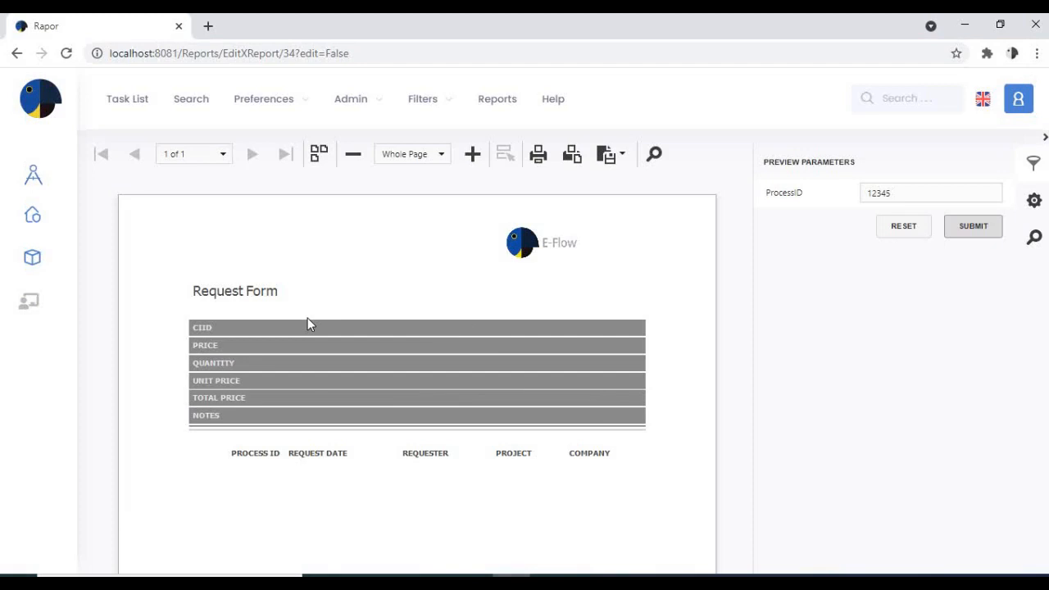
click(29, 300)
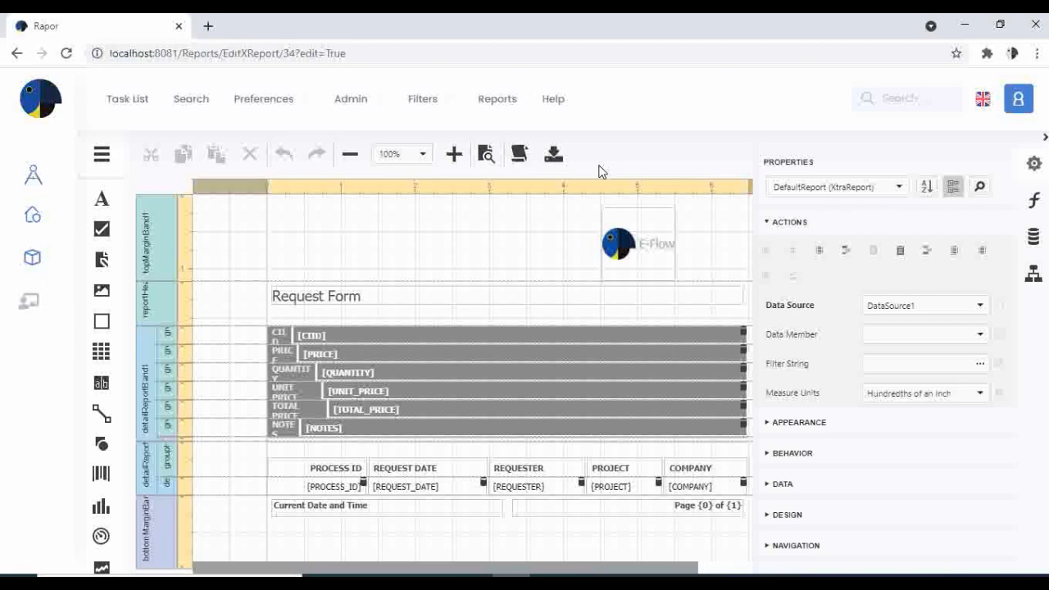
click(554, 155)
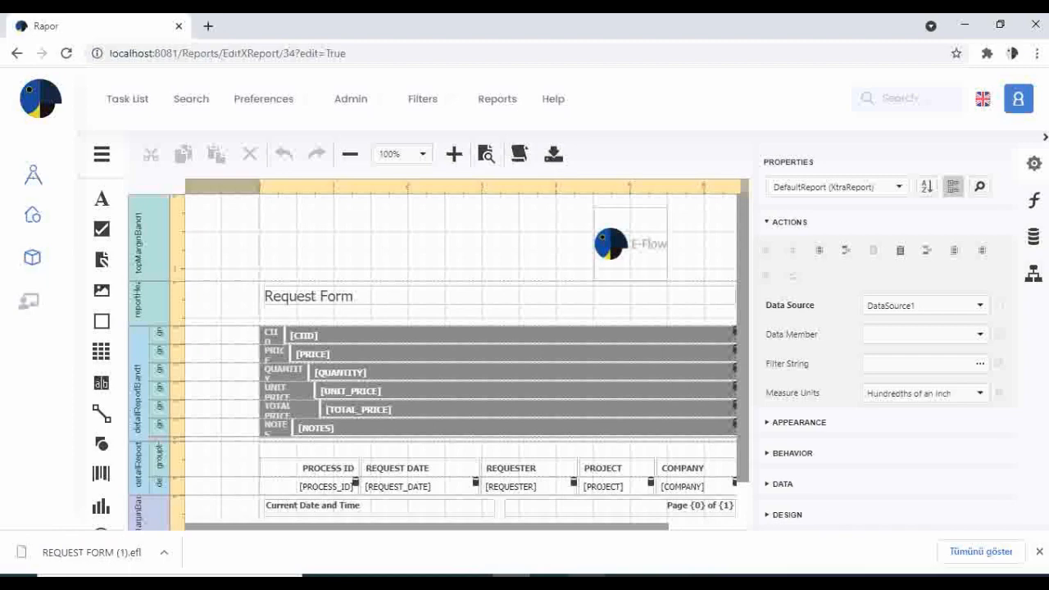
click(586, 582)
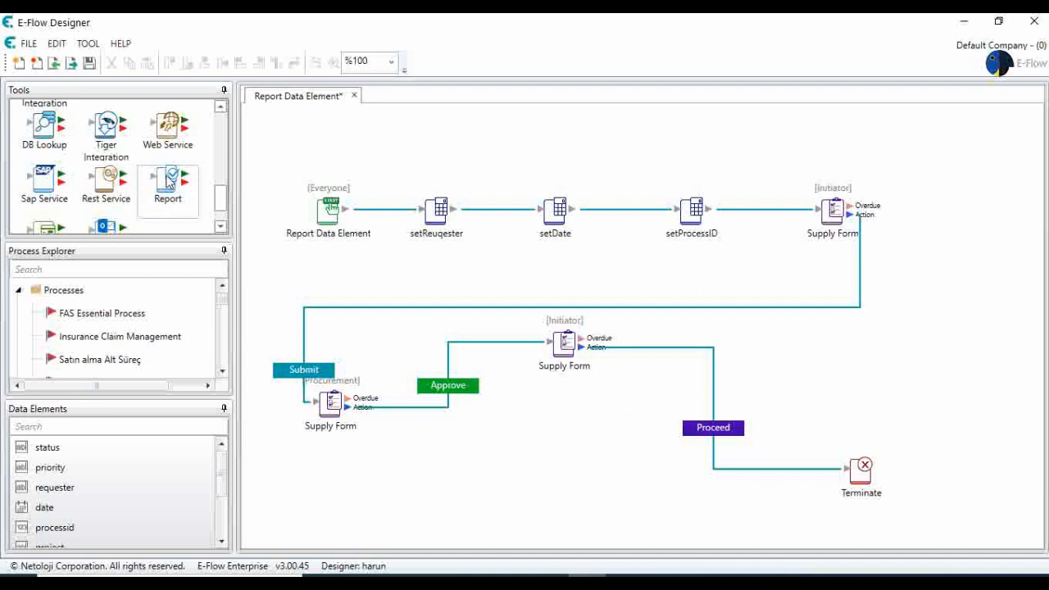
- Add a Report step to the process diagram with the description Request Form
drag(168, 182, 547, 429)
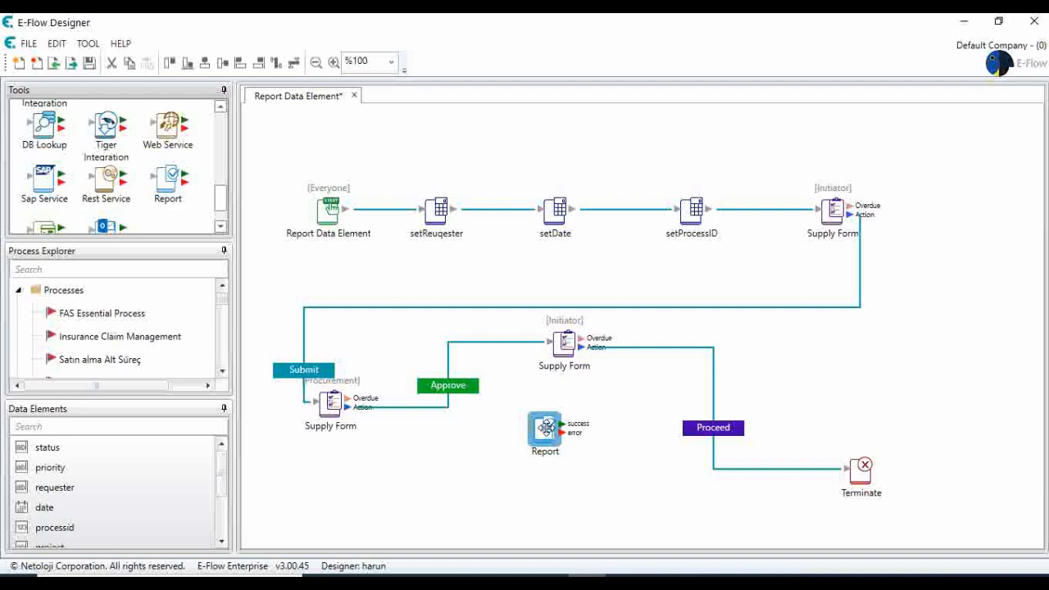
double_click(546, 427)
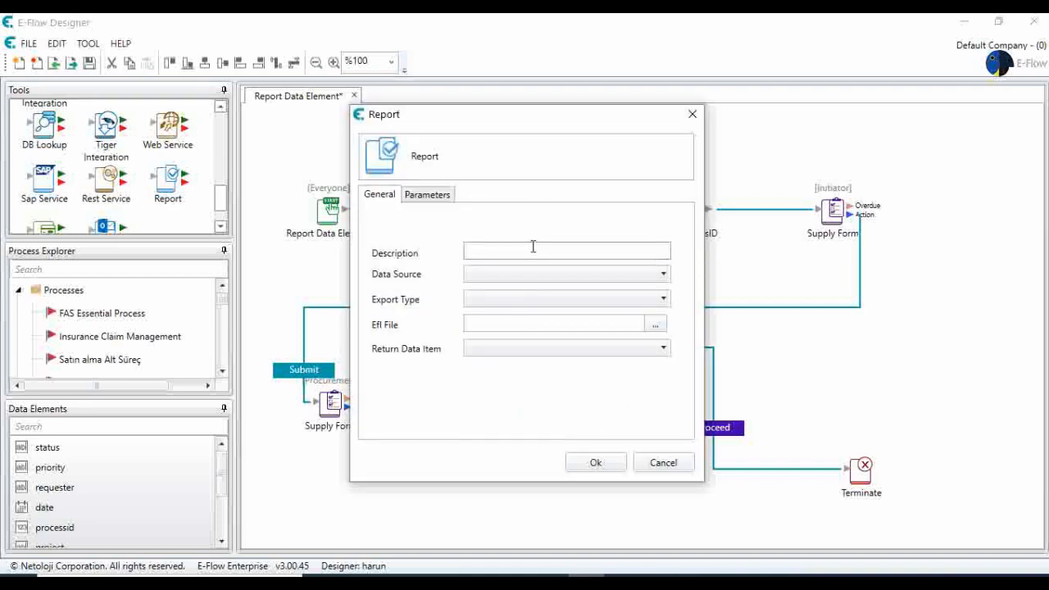
click(533, 246)
text(Req)
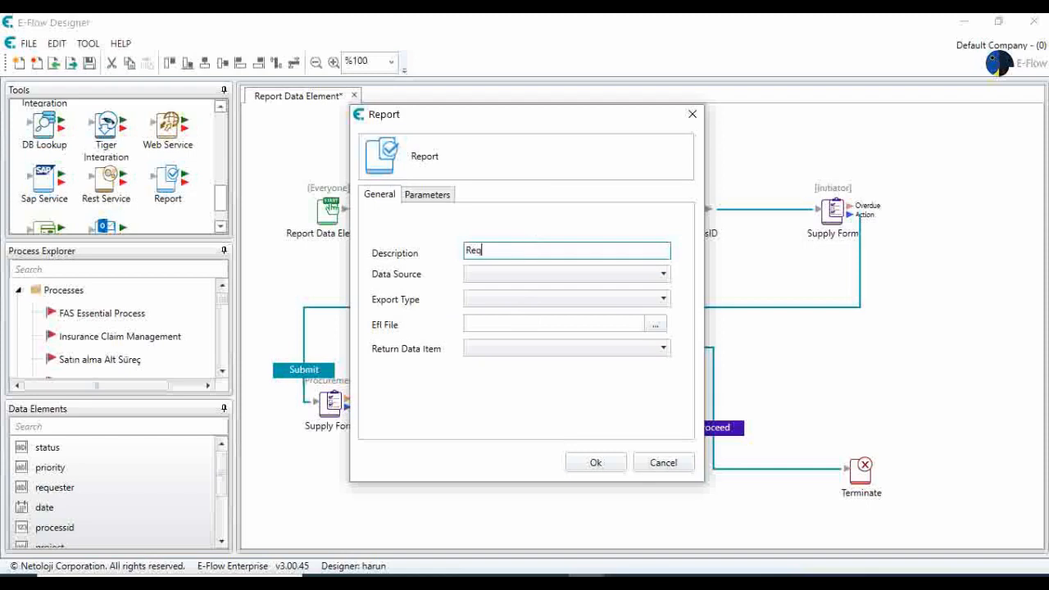
text(uest Form)
- Set its data source to Eflow, export to PDF, file REQUEST FORM (1).efl, return item printout
click(533, 276)
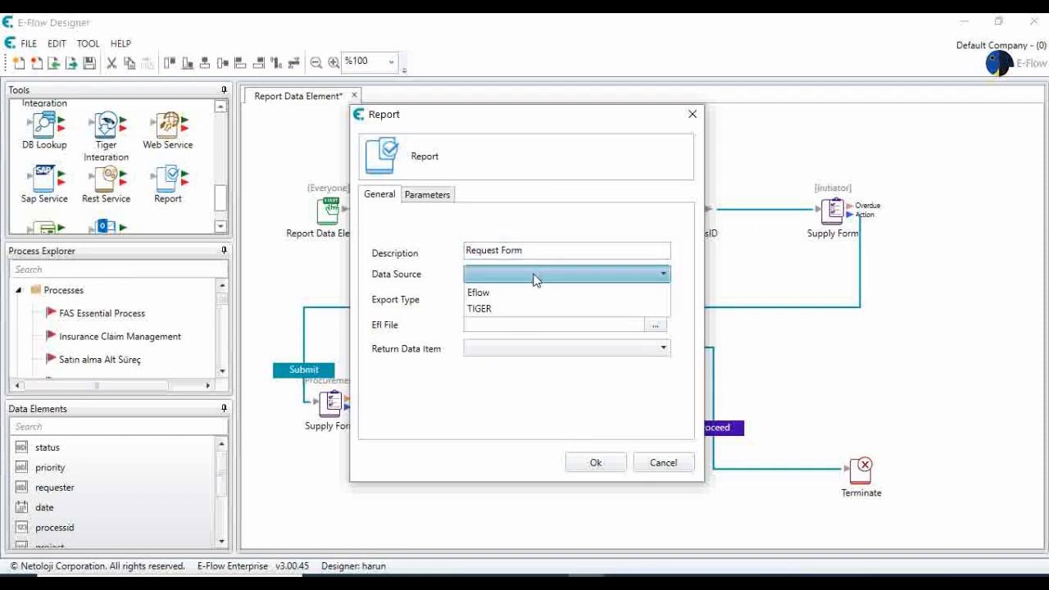
click(525, 296)
click(527, 299)
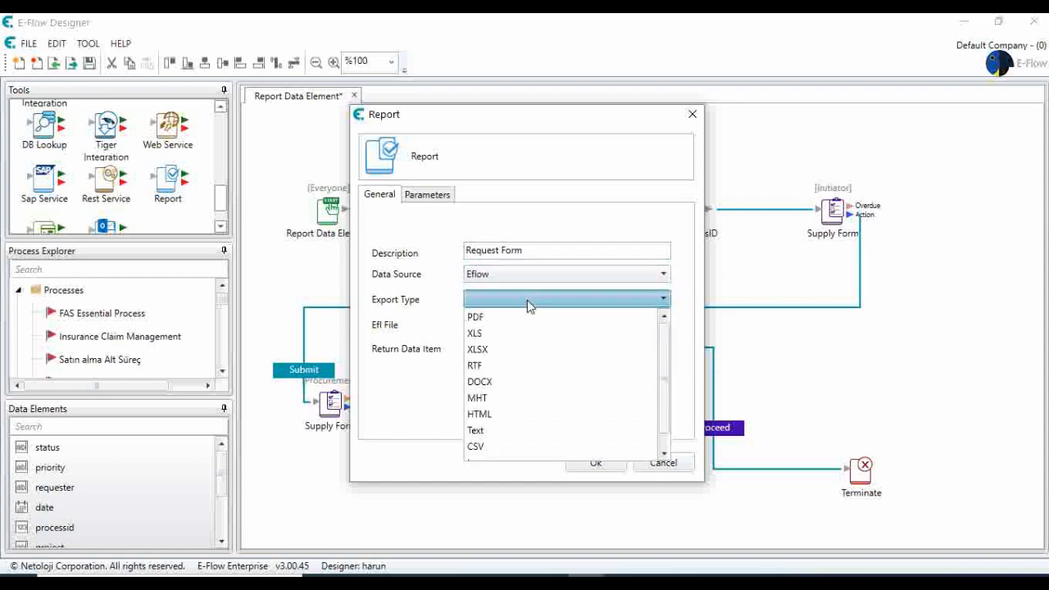
click(524, 316)
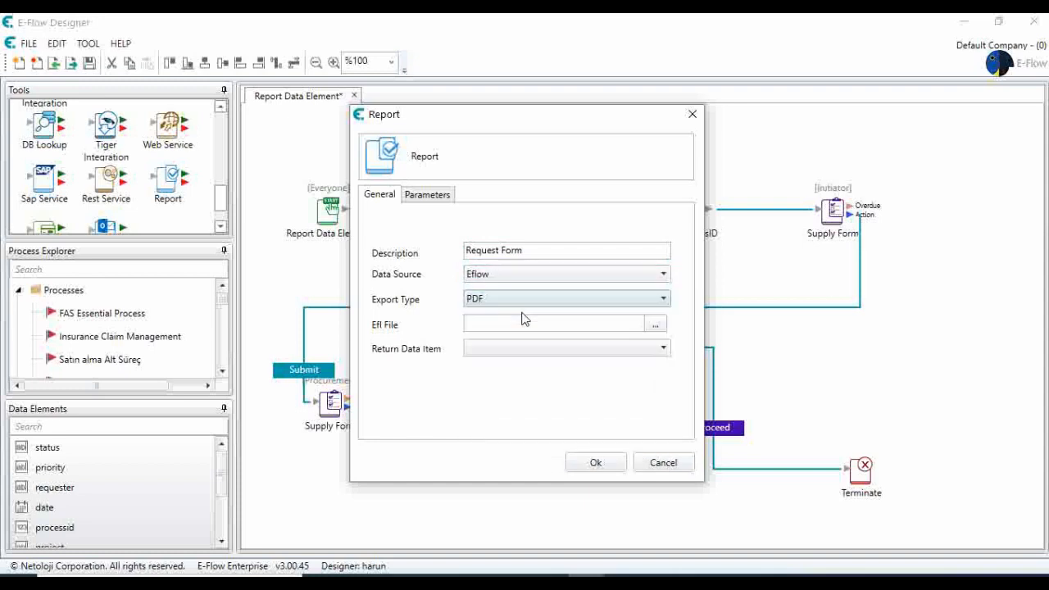
click(654, 325)
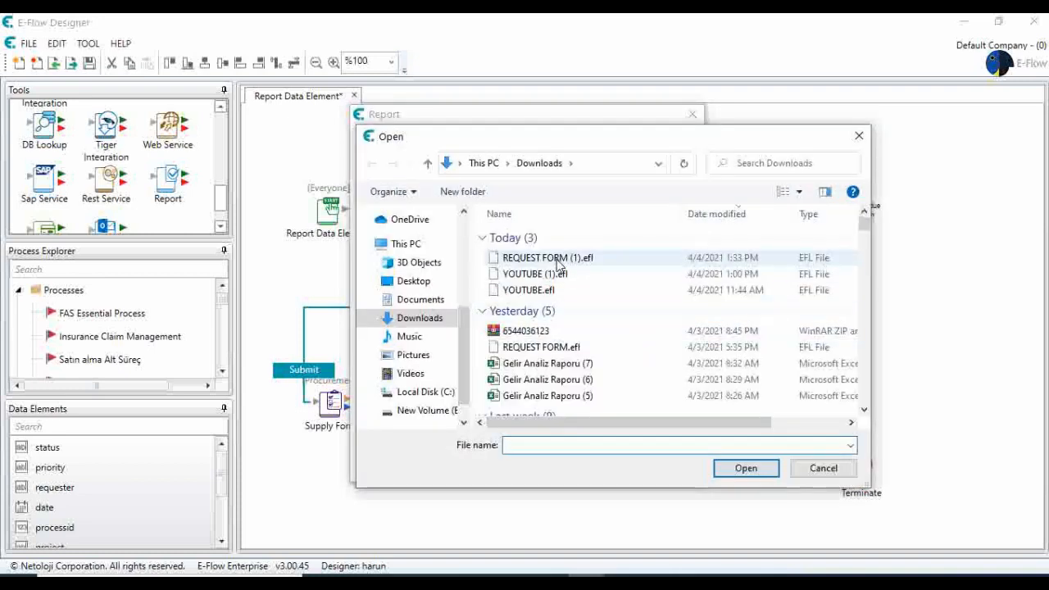
double_click(557, 259)
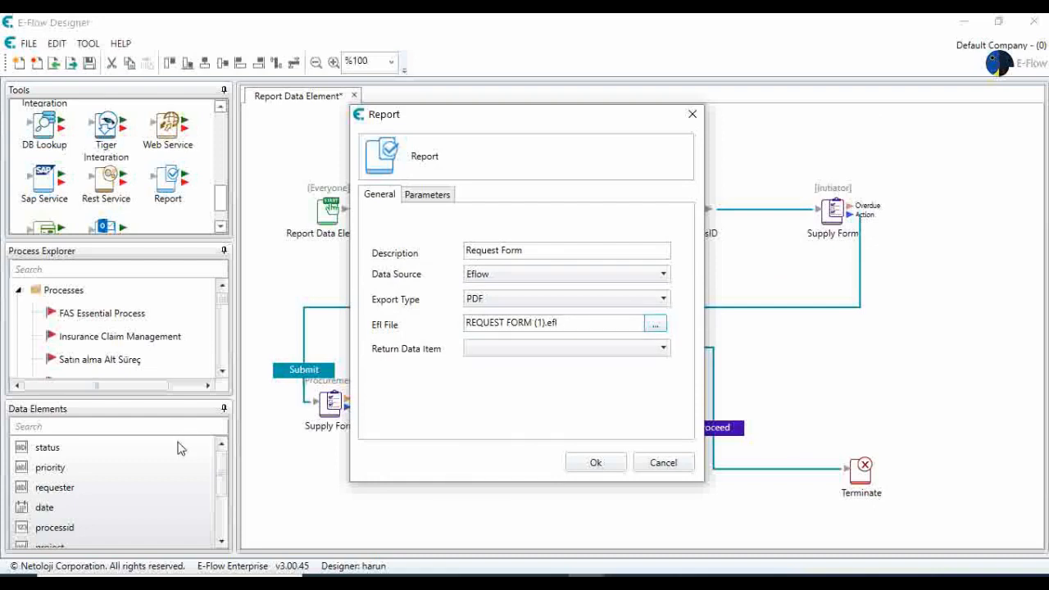
click(512, 347)
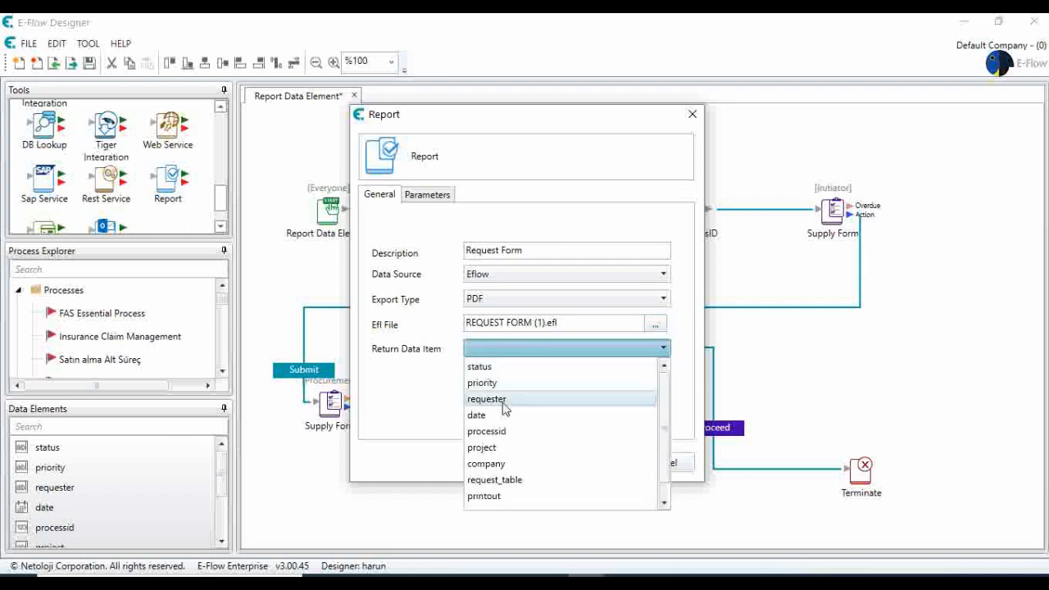
scroll(492, 414, down, 1)
click(485, 481)
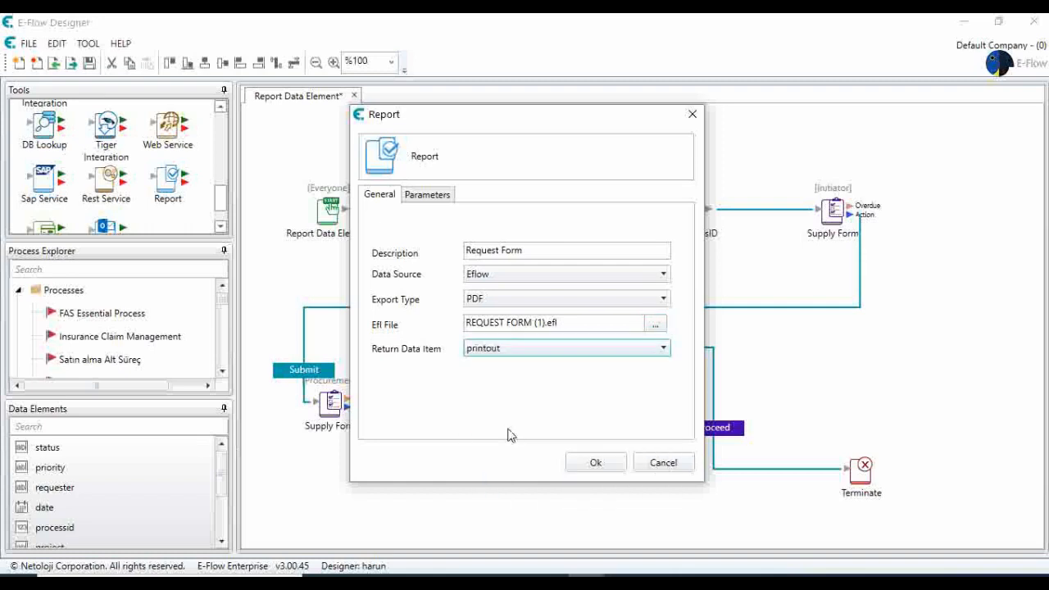
- Map the ProcessID parameter to processid, confirm, and reconnect the Approve path into the Report step
click(432, 195)
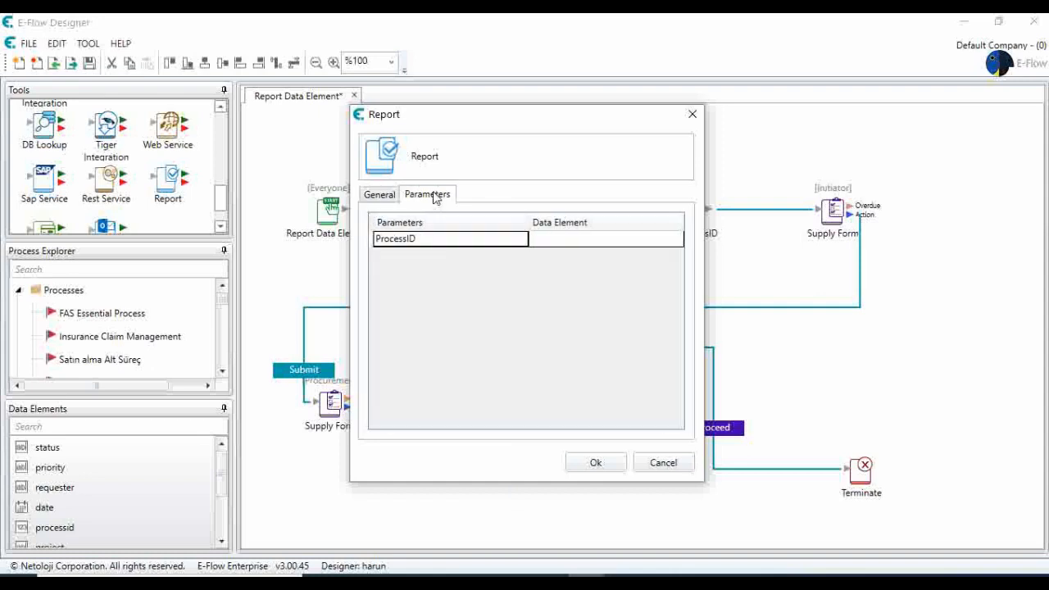
click(556, 243)
click(556, 243)
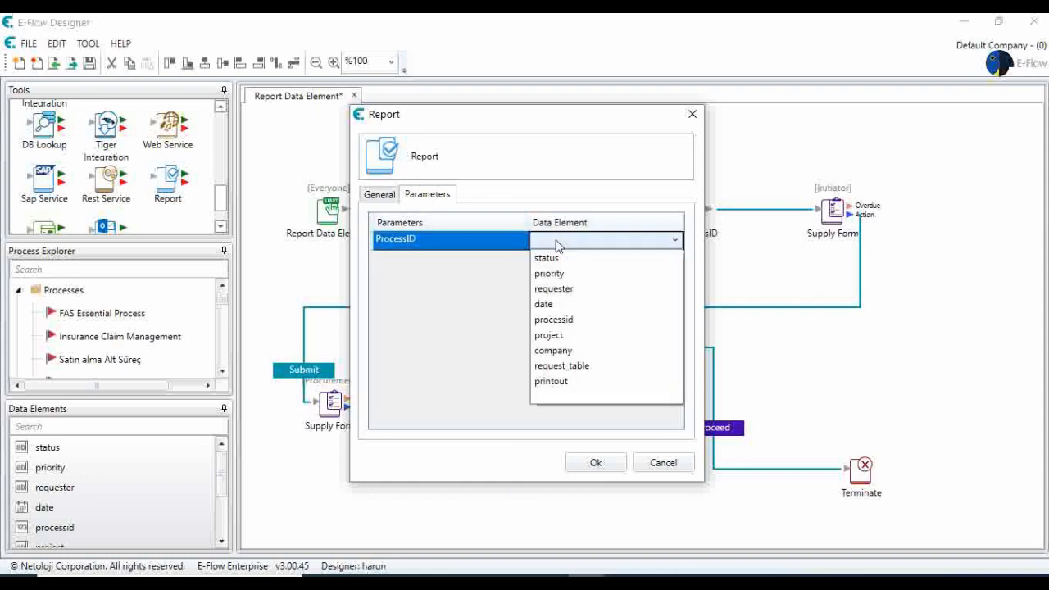
click(563, 319)
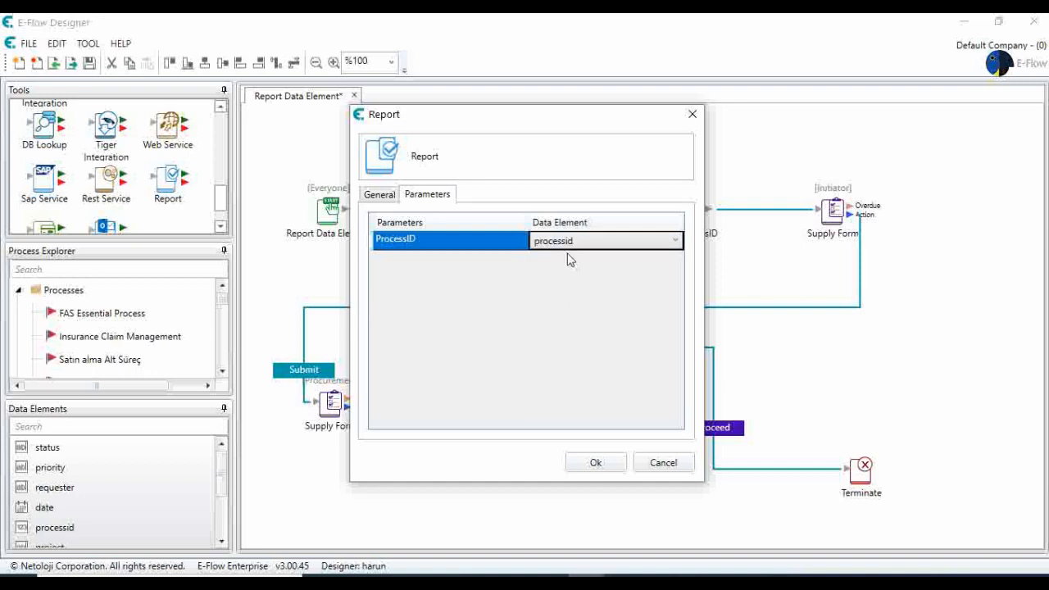
click(597, 463)
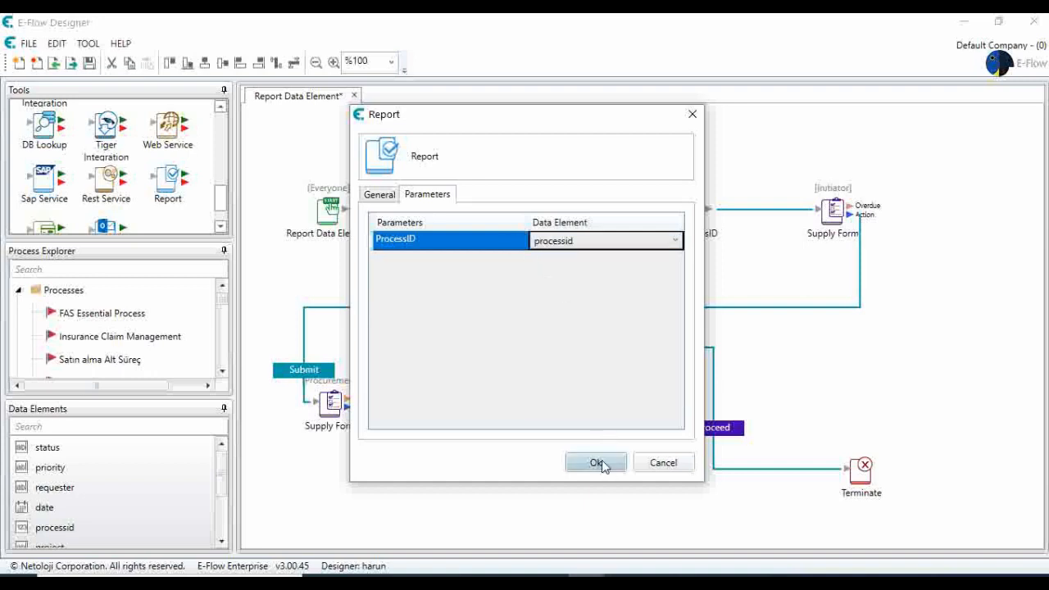
click(511, 341)
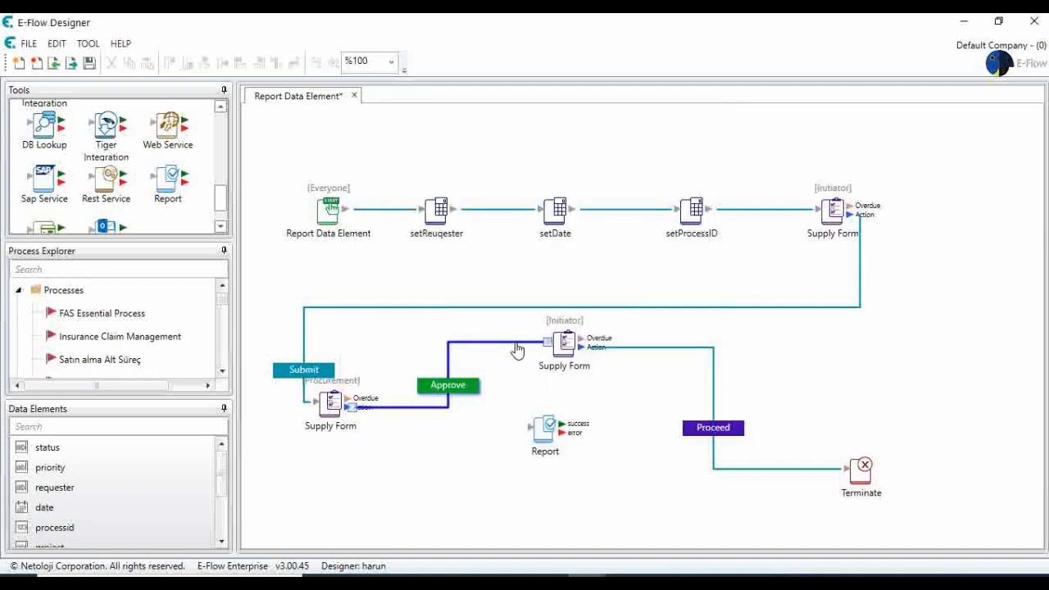
drag(549, 342, 434, 344)
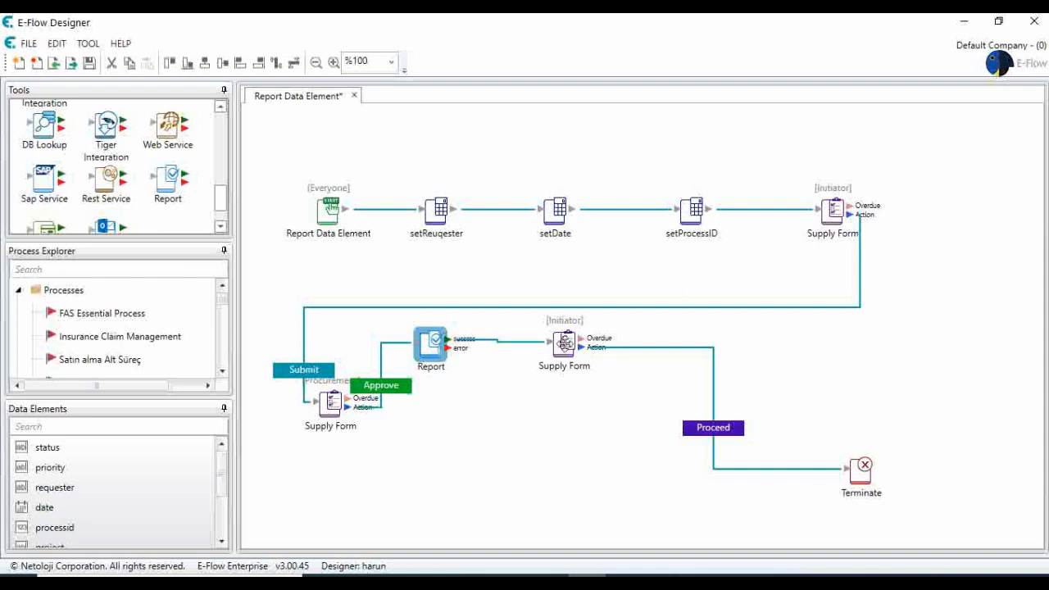
- Review the Initiator Supply Form's data elements, then move the Report step lower and reposition the form
double_click(564, 345)
click(439, 134)
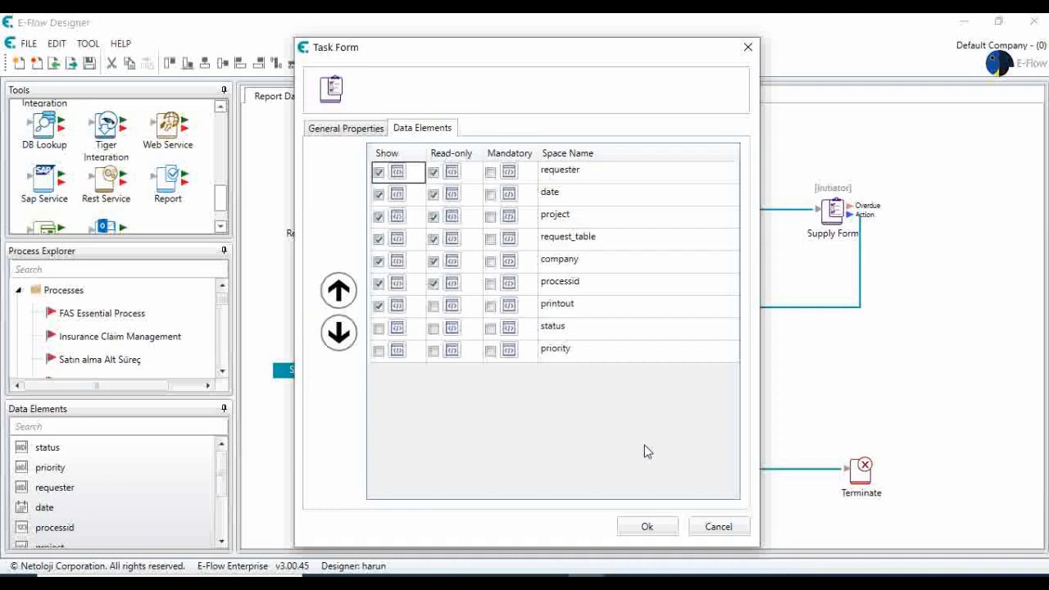
click(658, 525)
drag(430, 344, 500, 434)
drag(562, 354, 586, 366)
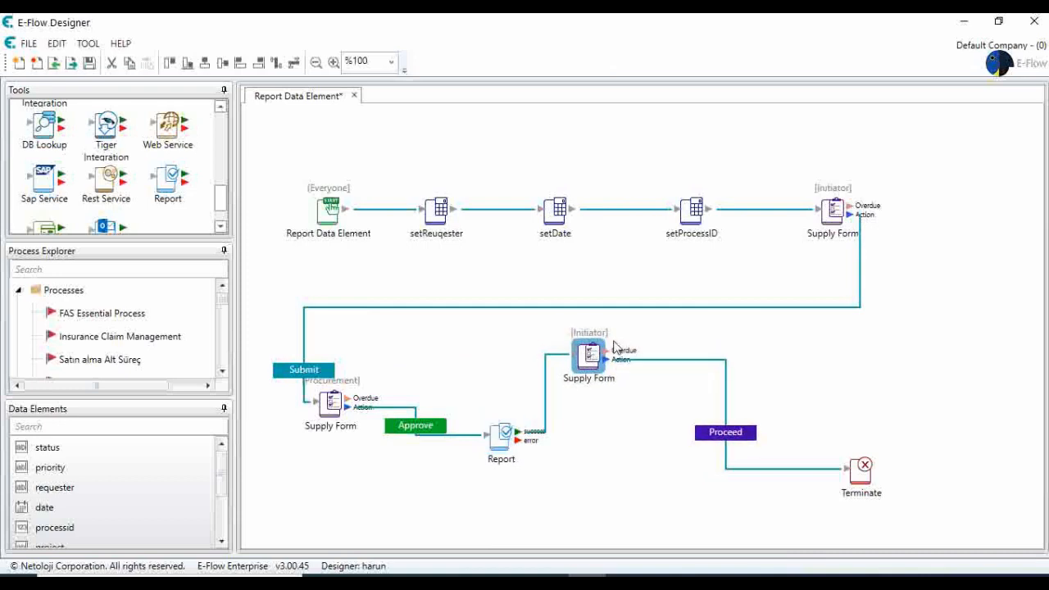
- Save the Report Data Element process and switch back to the web portal in Chrome
click(89, 64)
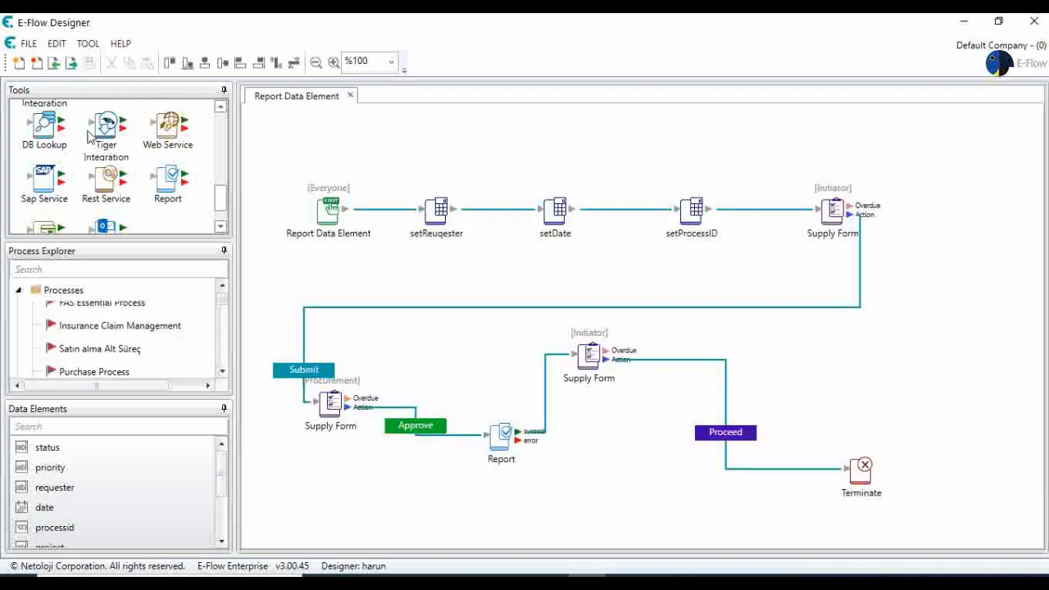
scroll(103, 335, down, 10)
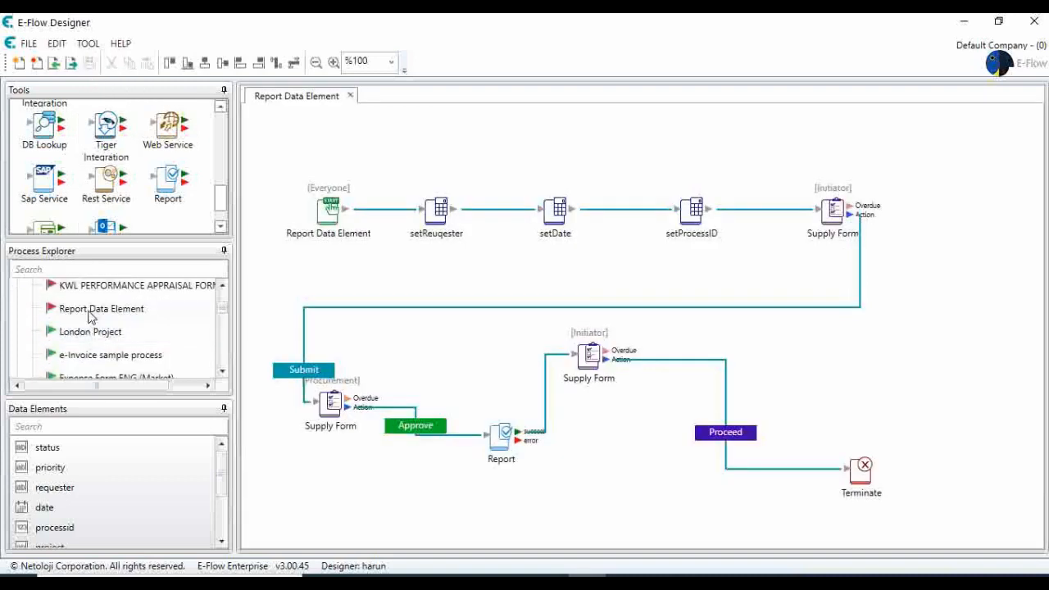
right_click(91, 316)
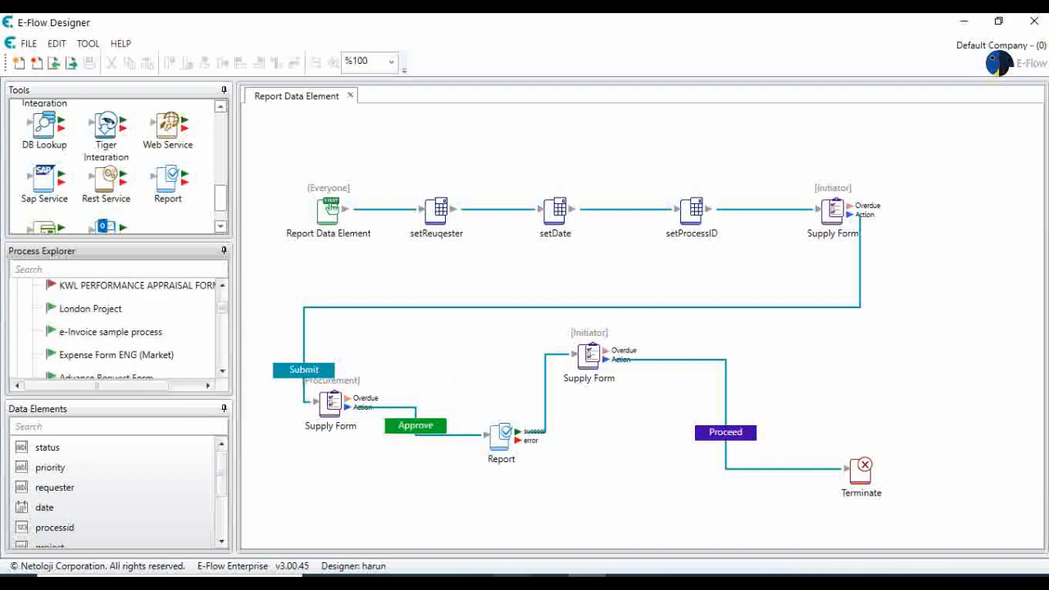
click(510, 584)
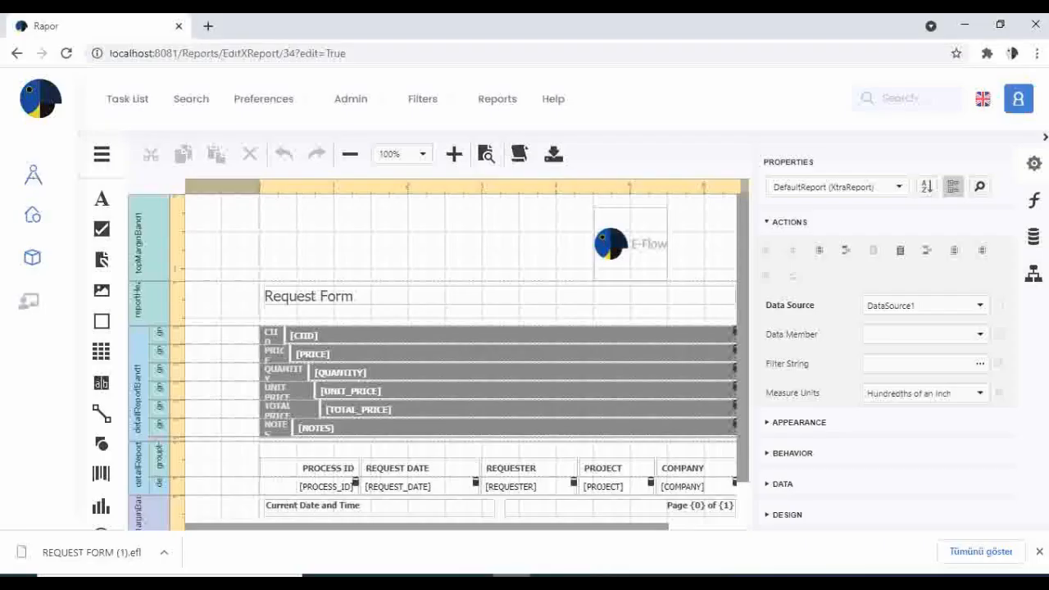
- Launch a new Report Data Element process from the portal's process list and confirm the start
click(125, 100)
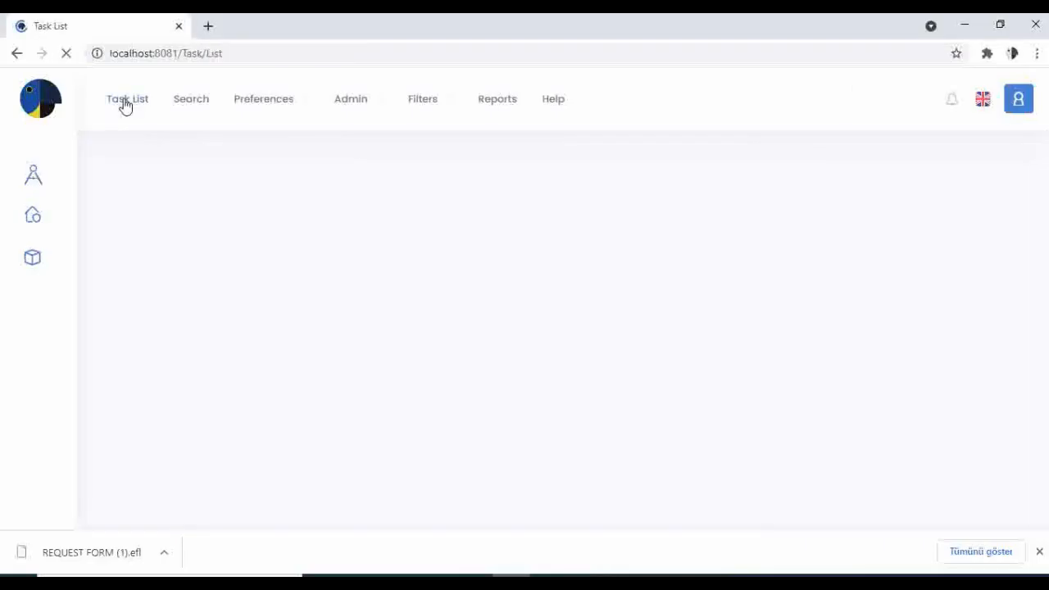
click(35, 216)
scroll(232, 304, down, 10)
scroll(213, 398, down, 6)
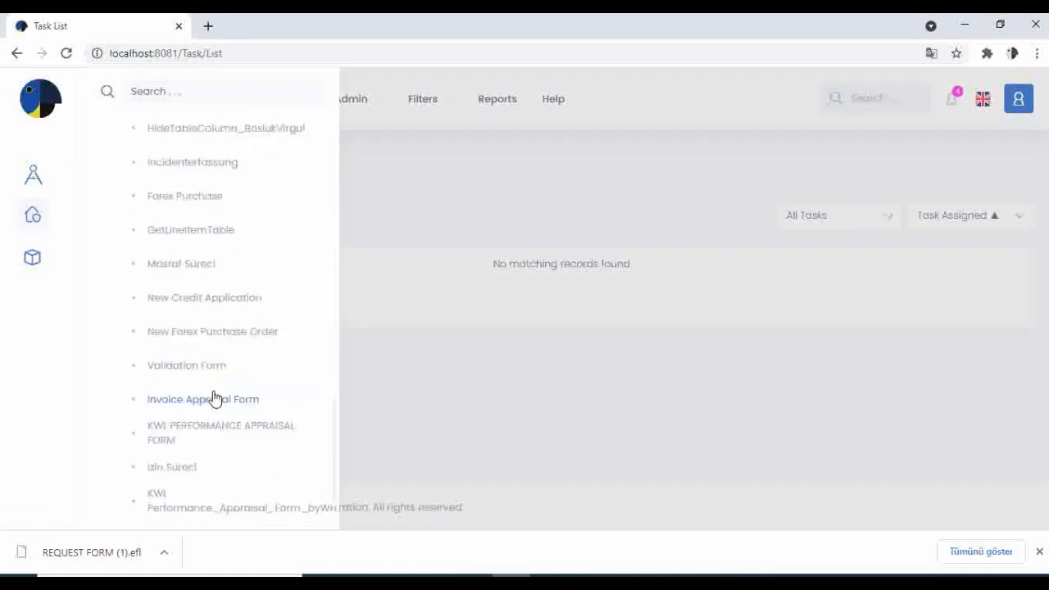
click(1040, 553)
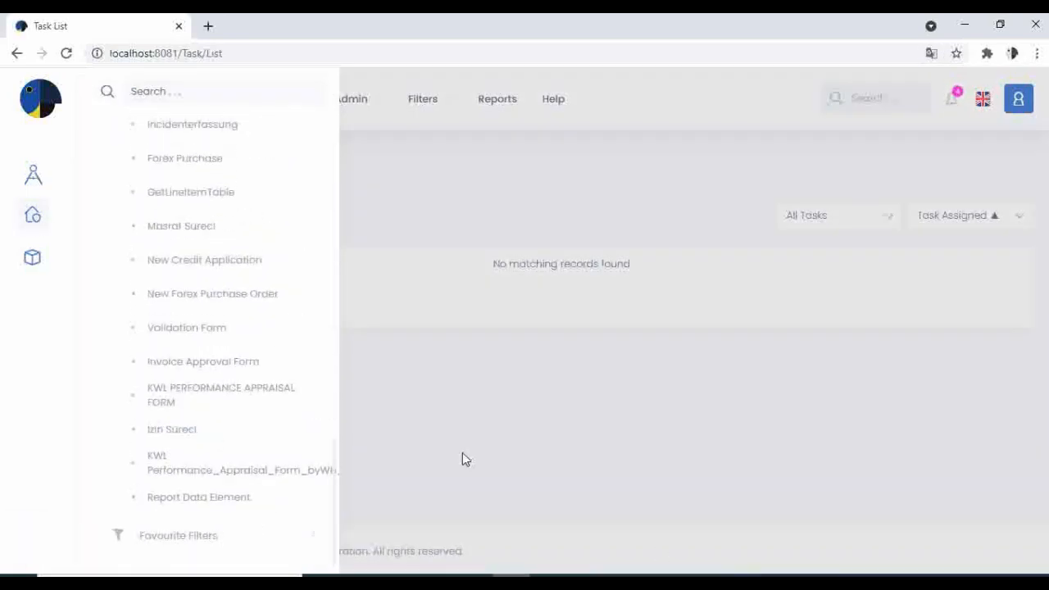
click(205, 497)
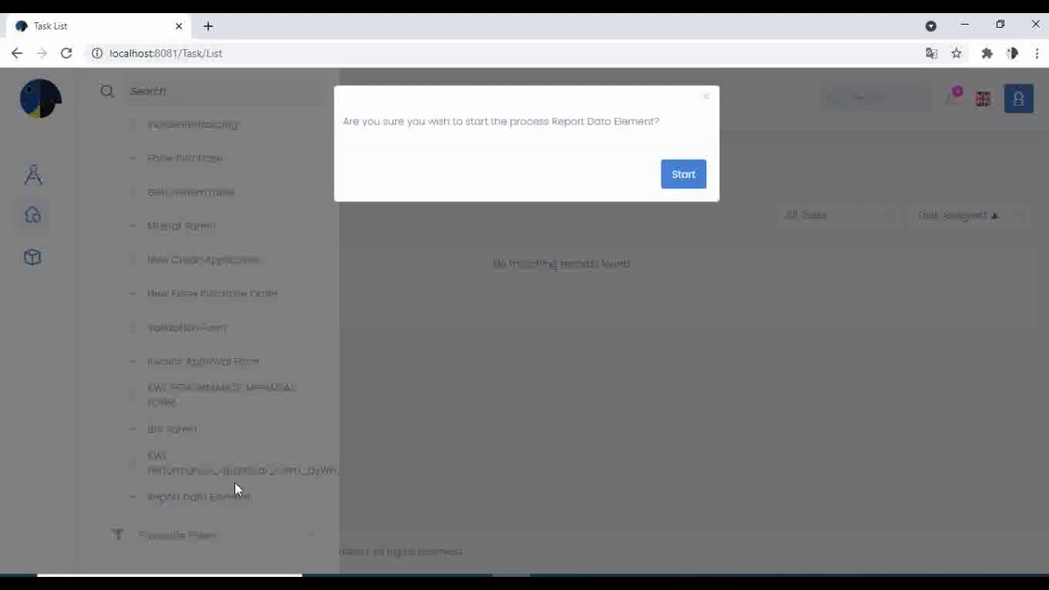
click(680, 181)
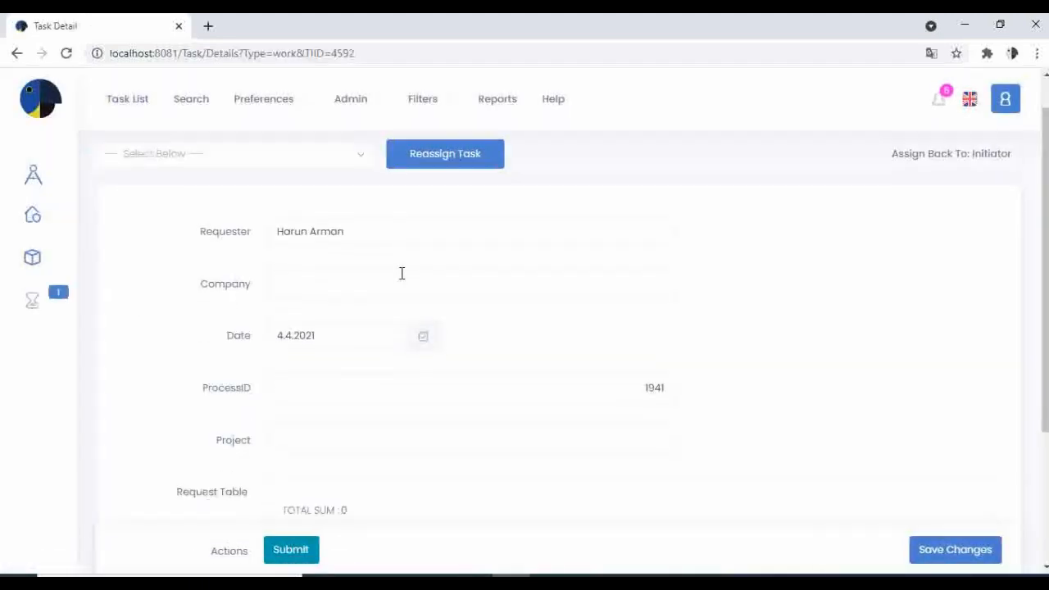
- Enter Company 'Netoloji Software' and Project 'Report Tool Project', then add a Request Table line
click(381, 326)
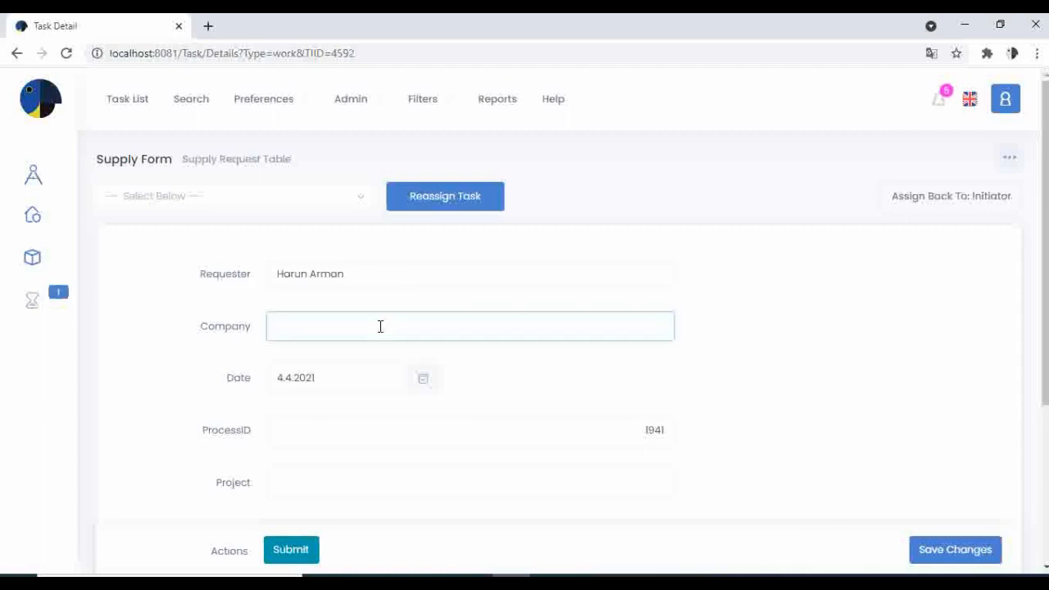
text(Netoloji Software)
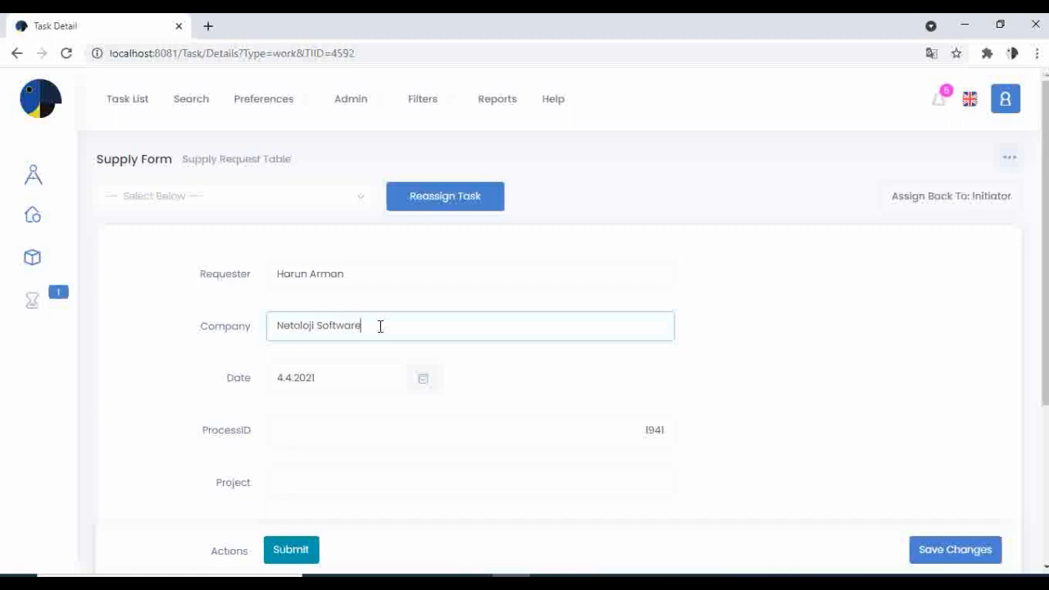
scroll(398, 342, down, 1)
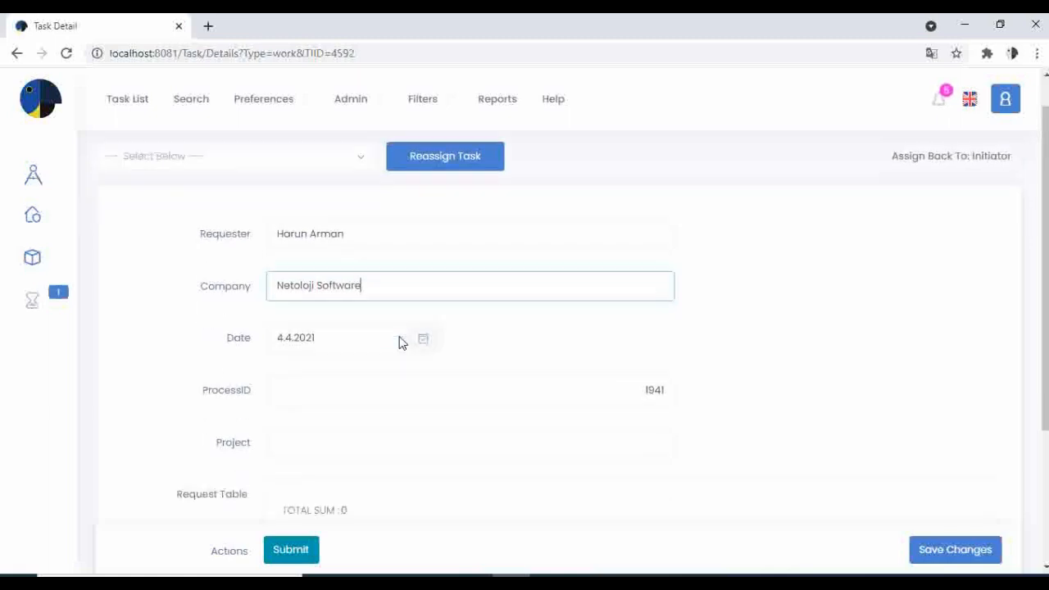
click(487, 415)
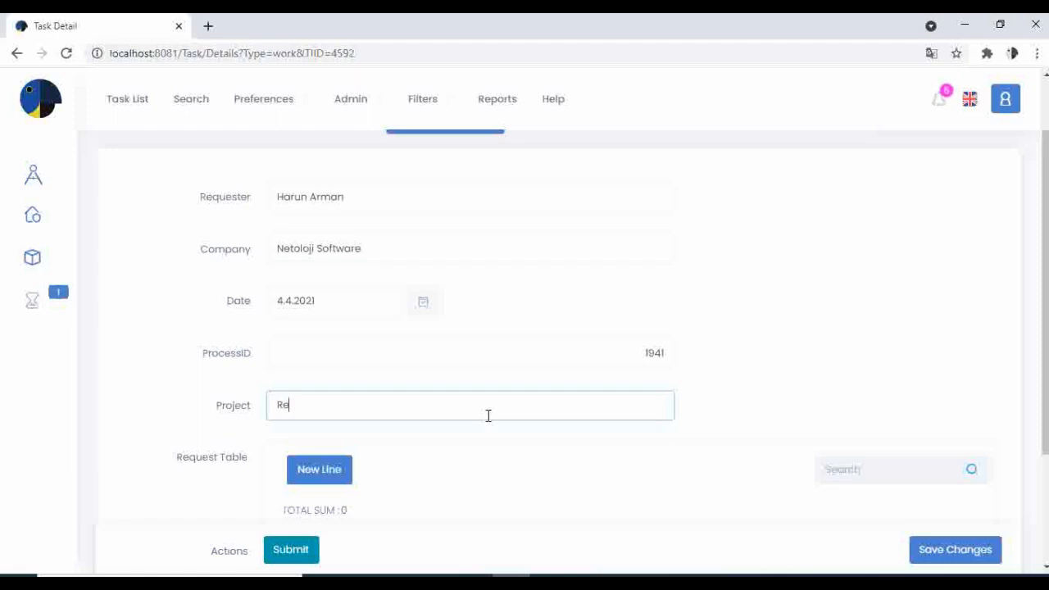
text(Reo)
key(BackSpace)
text(port Tool Project)
scroll(487, 415, down, 2)
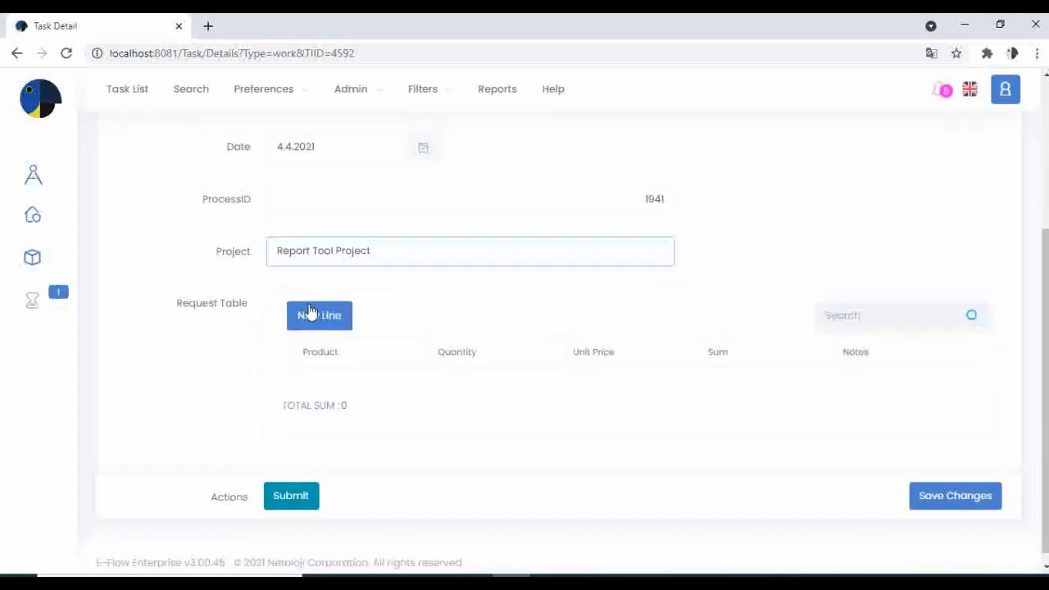
click(326, 326)
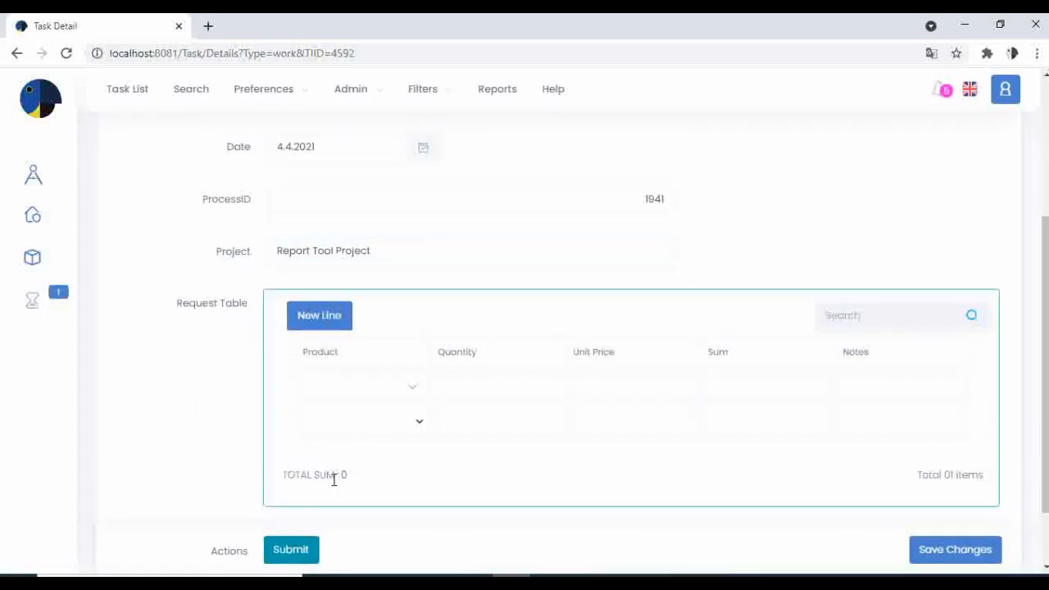
- Set the first row to PRODUCT1 with quantity 111 and unit price 33
click(391, 391)
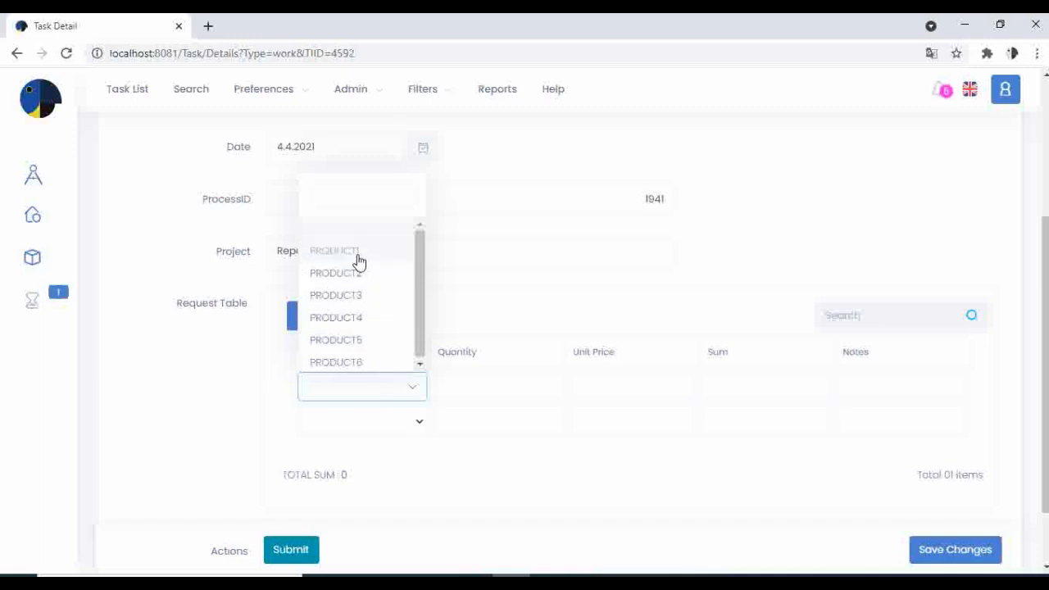
click(357, 252)
click(383, 420)
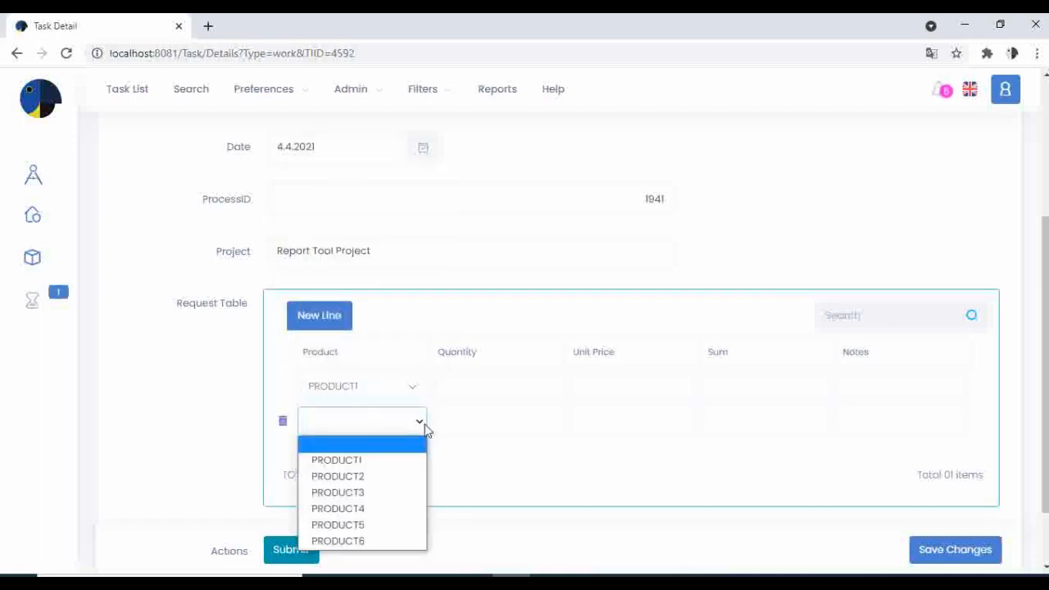
click(535, 475)
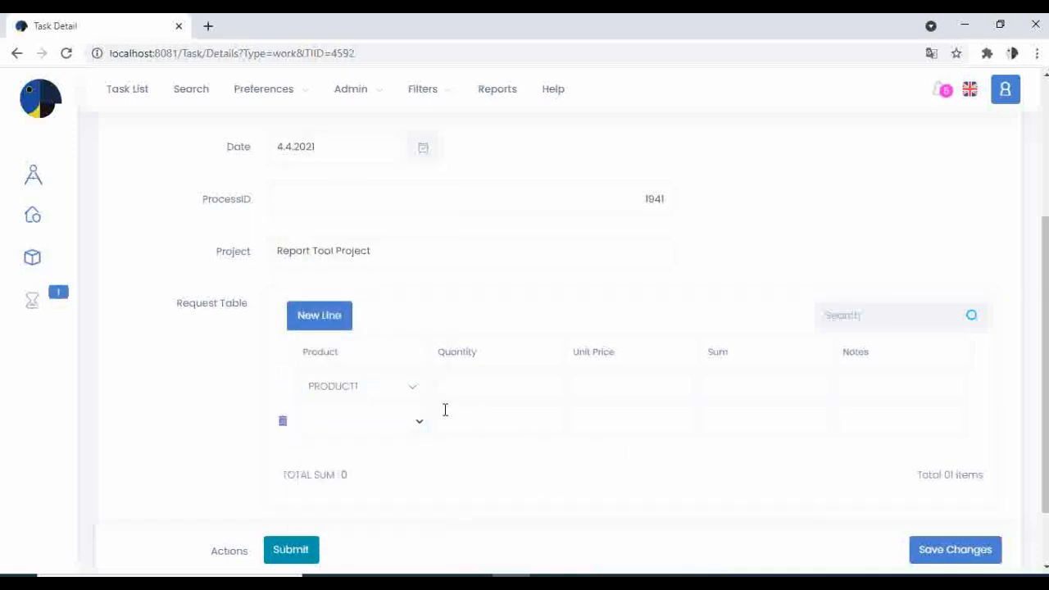
click(472, 389)
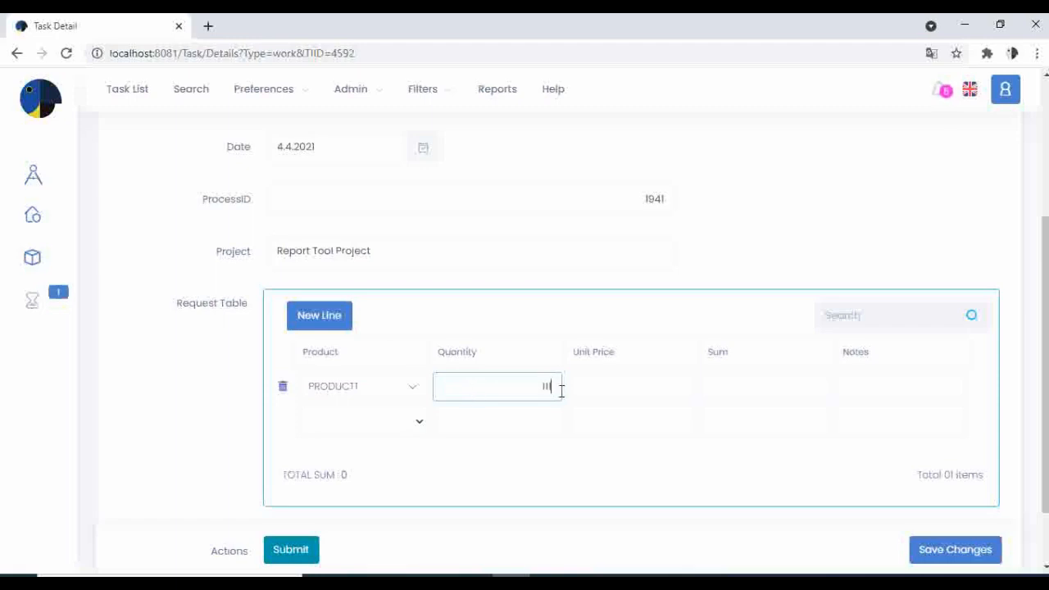
click(607, 389)
text(33)
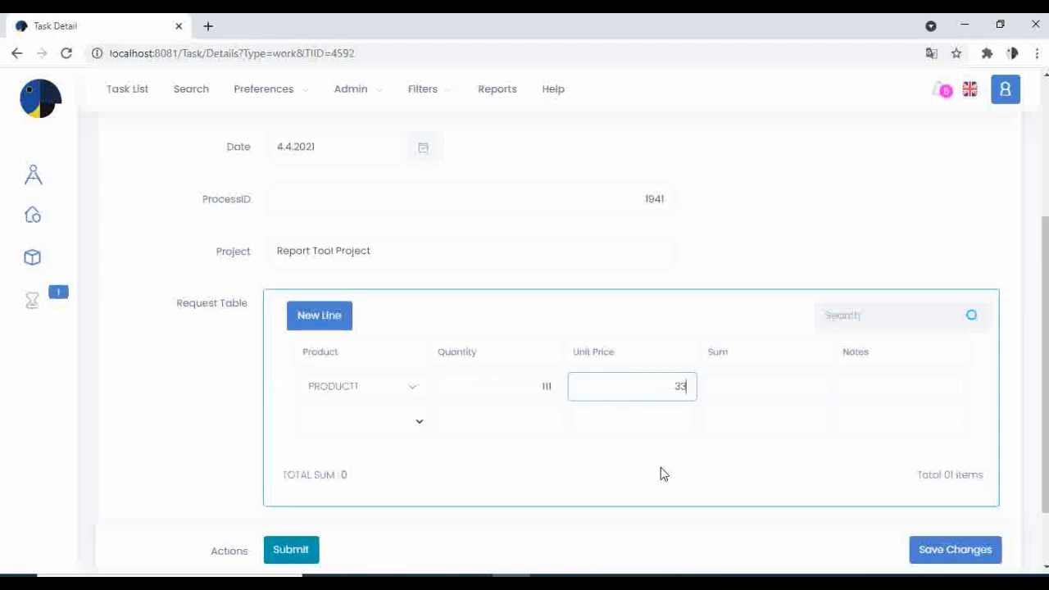
click(665, 486)
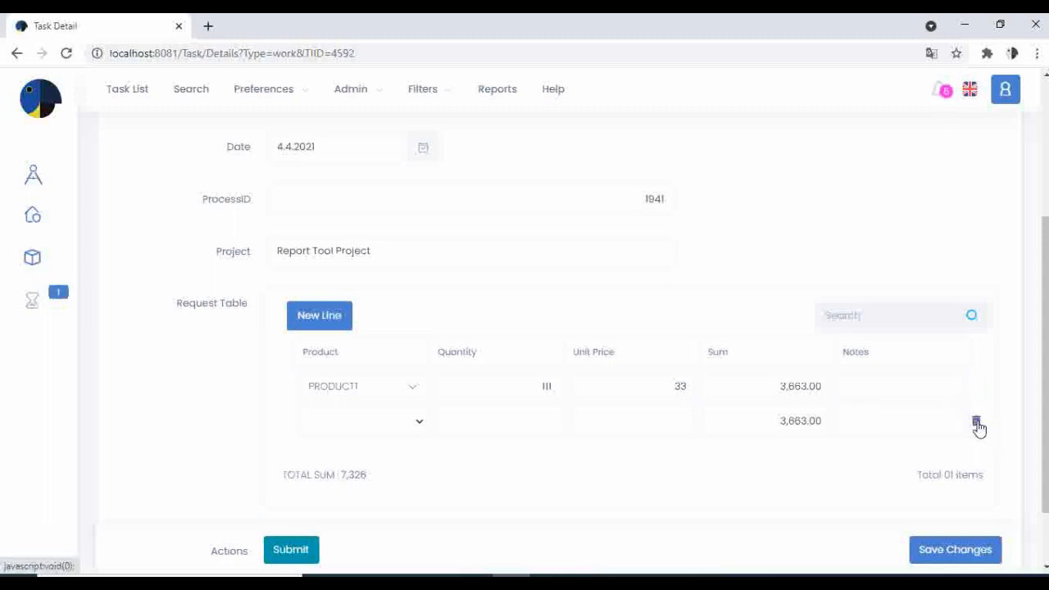
- Delete the empty second row, note the first row 'test', and submit the request
click(976, 422)
click(606, 141)
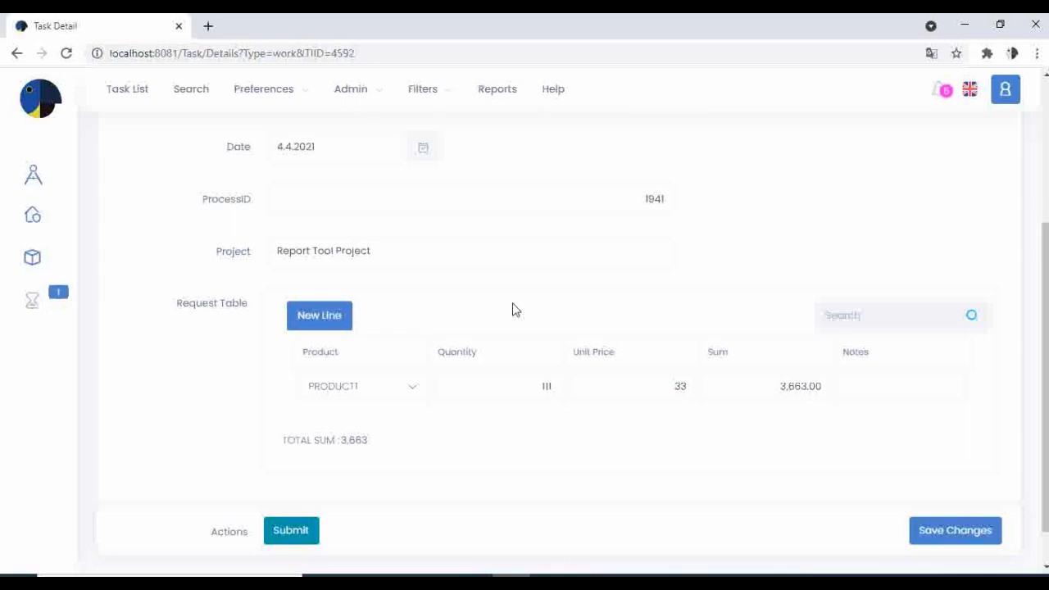
scroll(514, 309, down, 1)
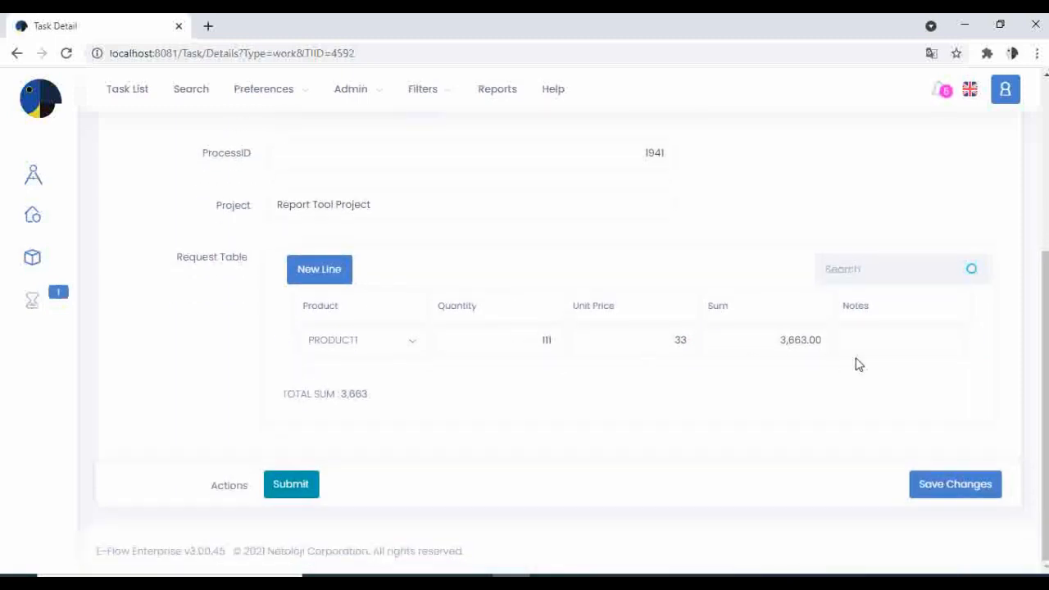
click(869, 340)
text(test)
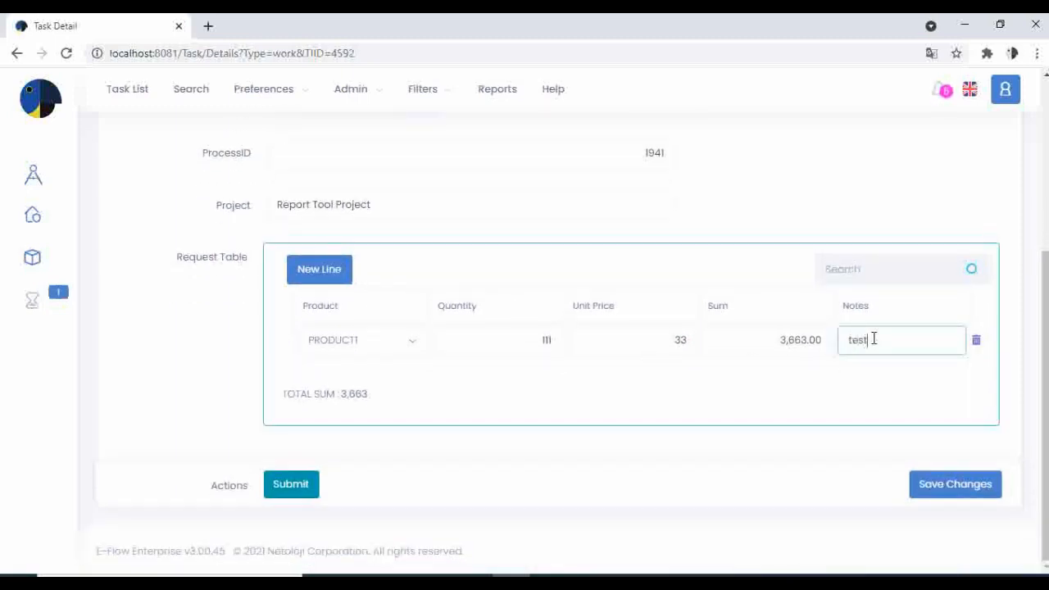
click(516, 406)
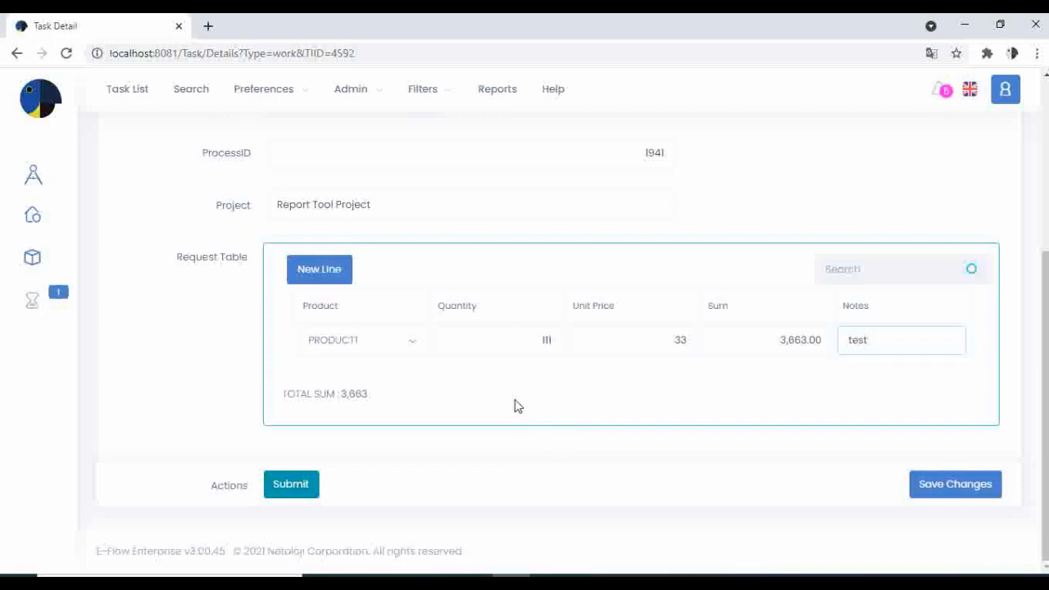
click(297, 487)
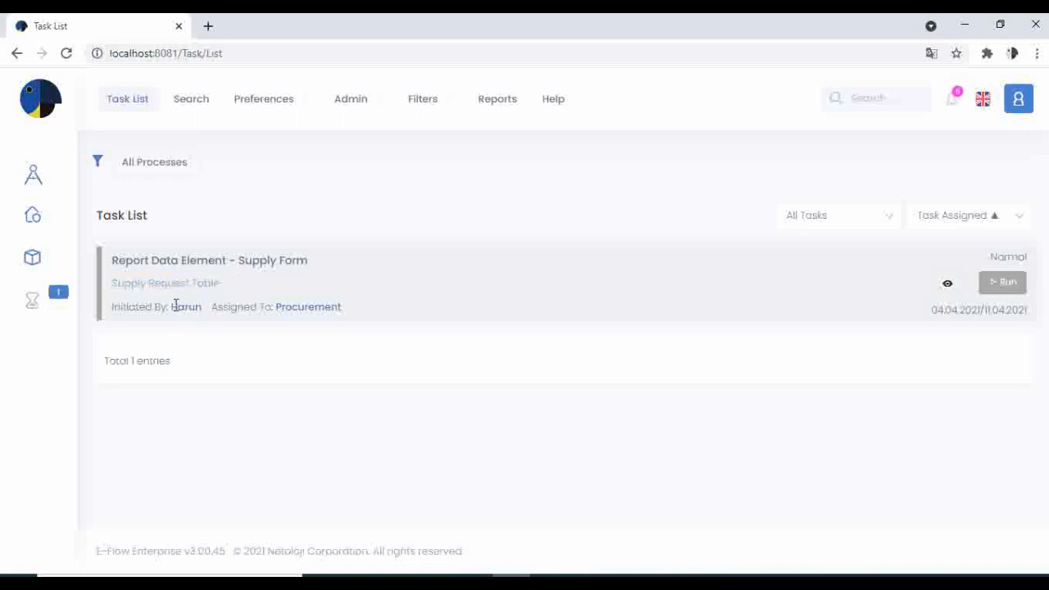
- Open the Supply Form task and approve the supply request
click(1008, 287)
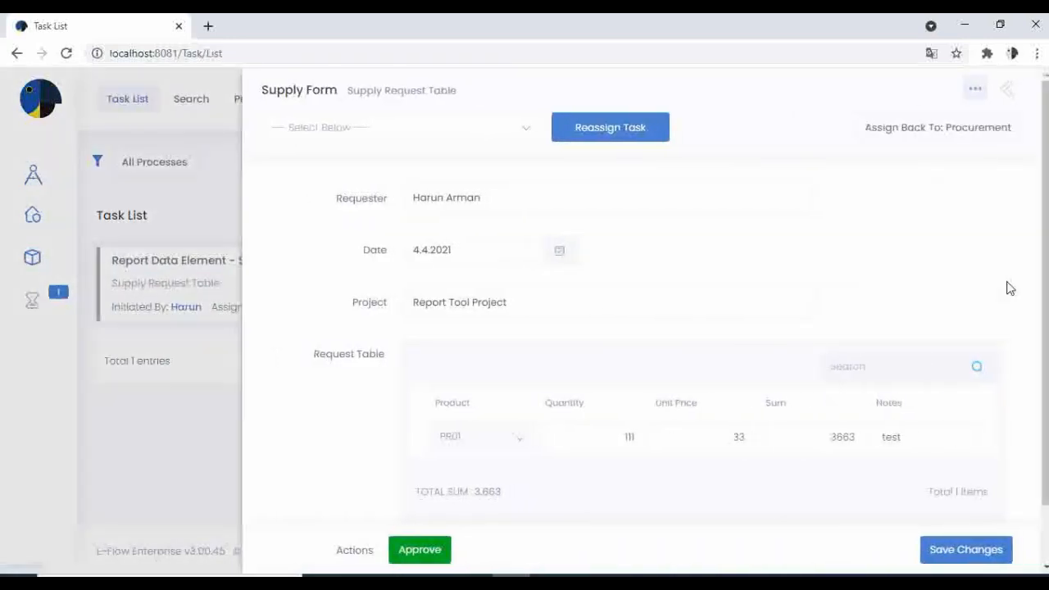
scroll(593, 306, down, 2)
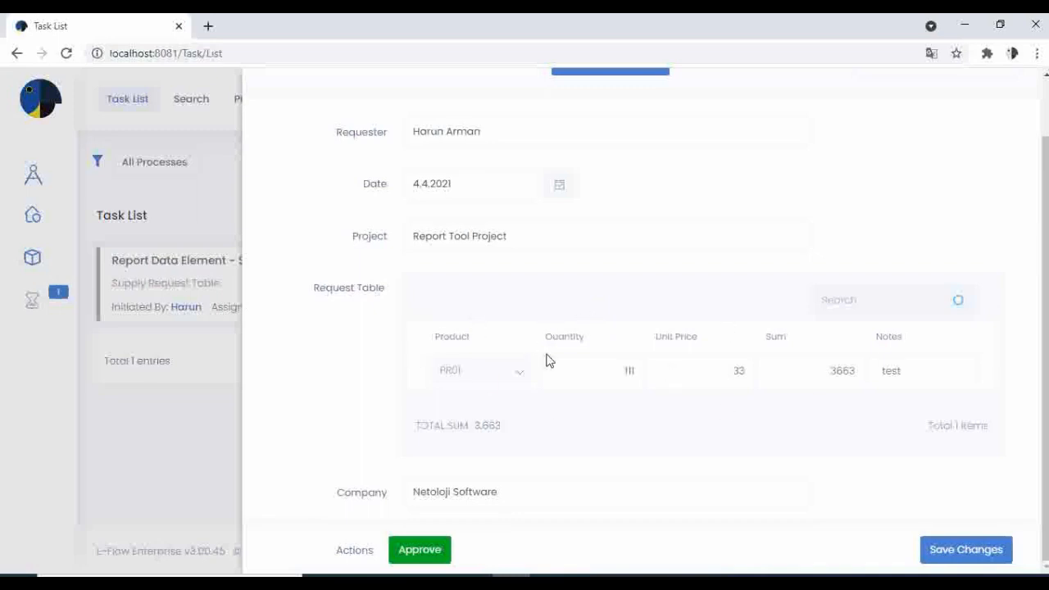
click(422, 557)
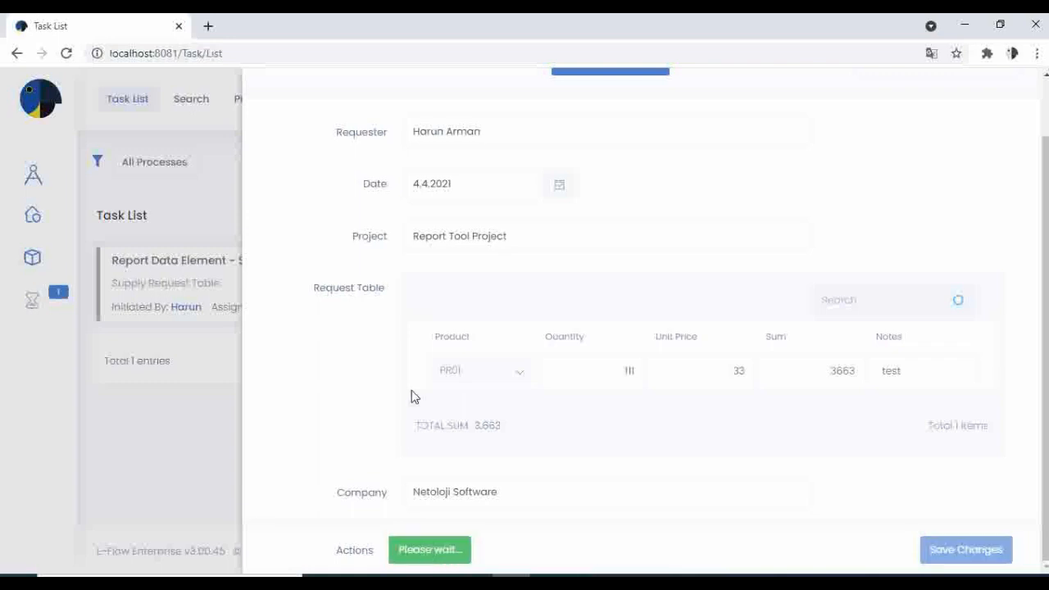
- View the generated REQUEST FORM (1).pdf printout
scroll(479, 344, down, 3)
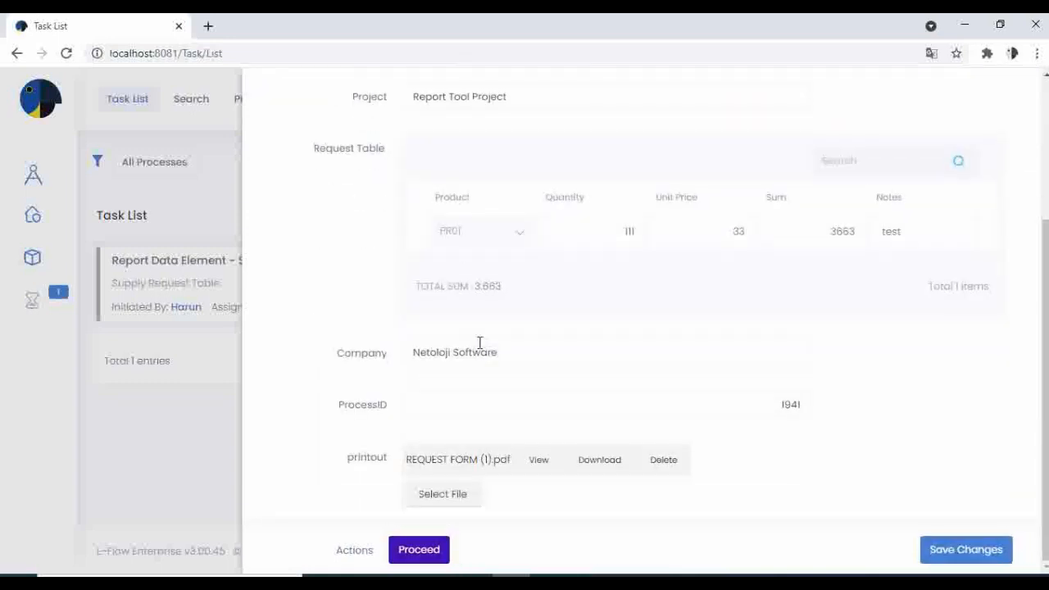
scroll(532, 330, up, 3)
scroll(531, 330, down, 3)
click(539, 461)
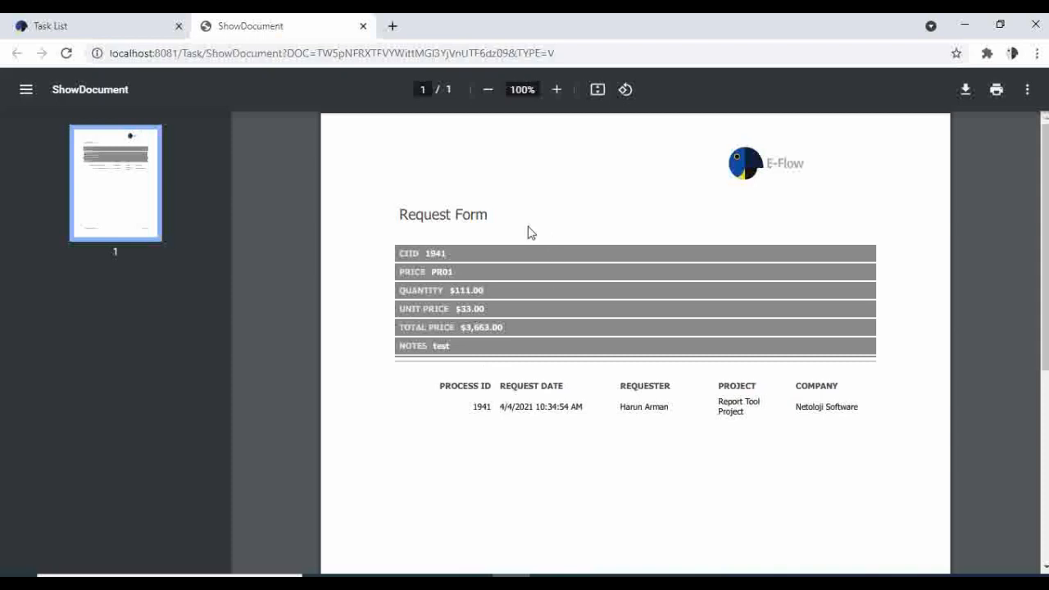
- Close the reviewed Request Form PDF tab to return to the task form
click(363, 28)
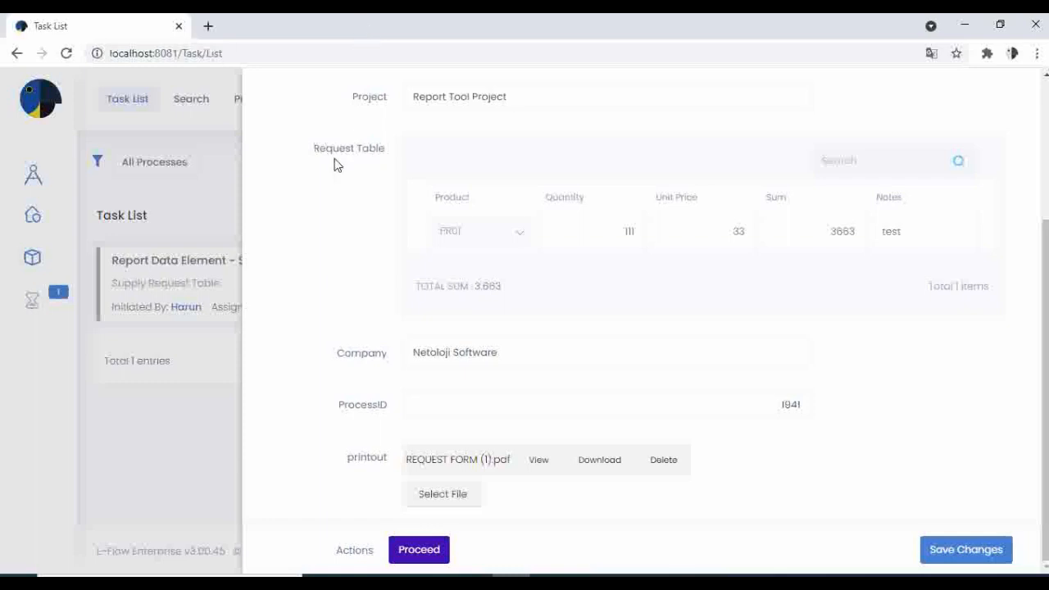